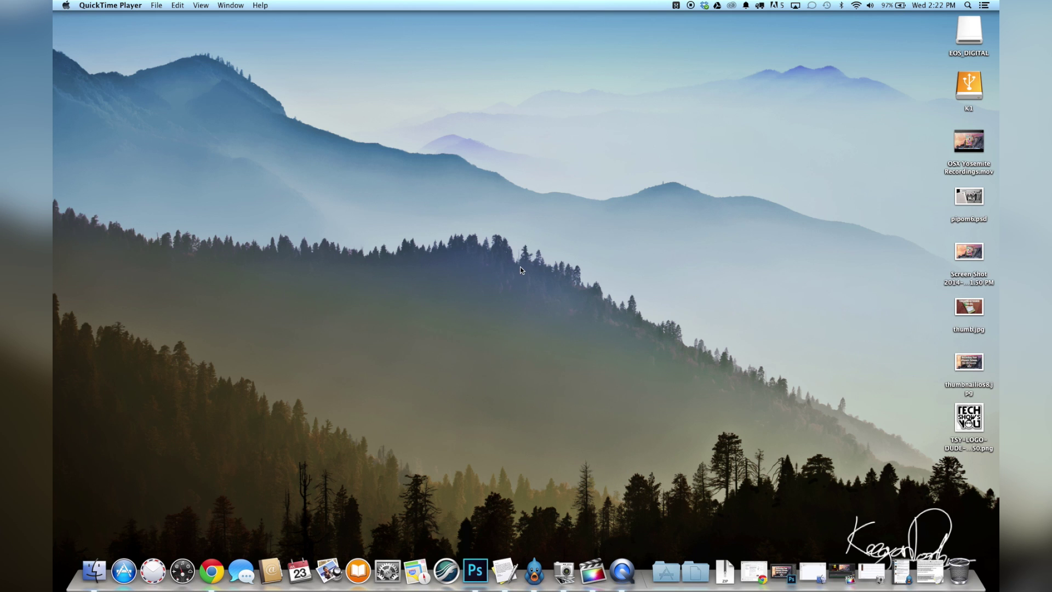
Step: Launch Disk Utility from the Other folder in Launchpad
{"action": "key", "text": "F4"}
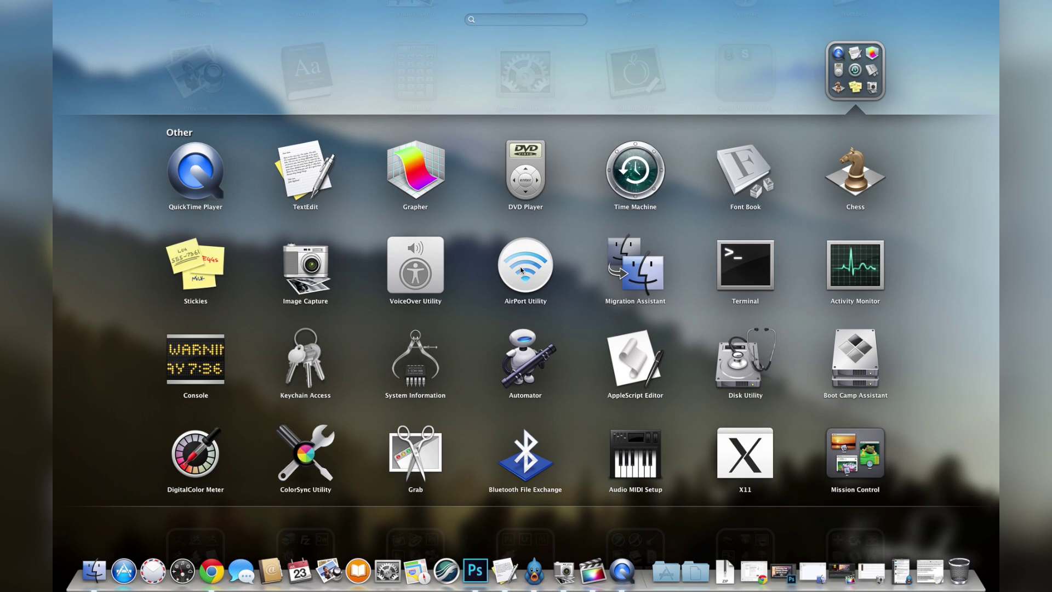
{"action": "left_click", "coordinate": [685, 85]}
{"action": "left_click", "coordinate": [866, 361]}
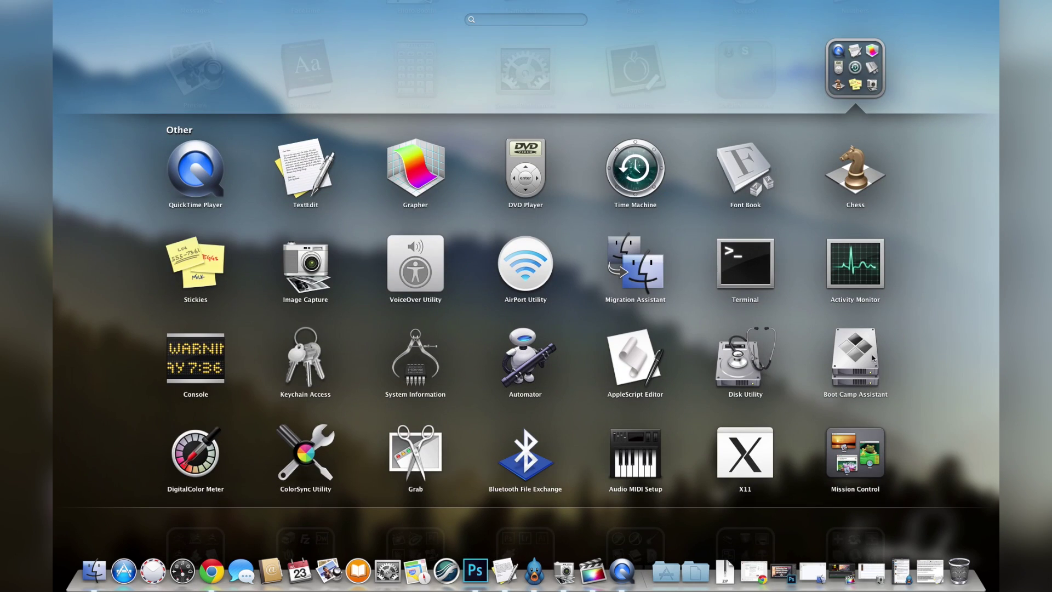
{"action": "left_click", "coordinate": [744, 368]}
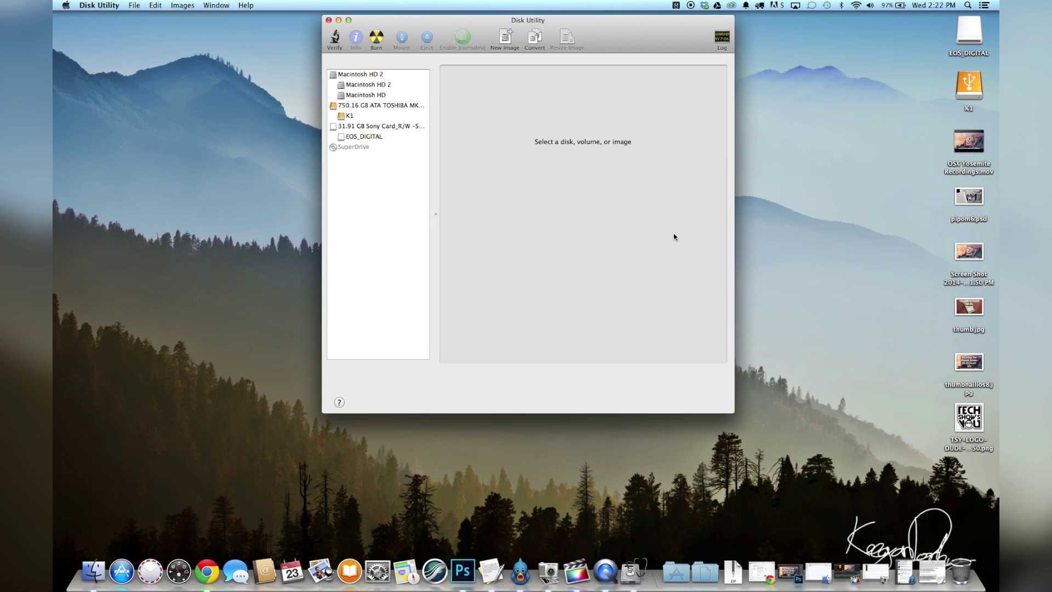
Step: Inspect the Sony card, TOSHIBA drive and Macintosh HD volumes in the sidebar
{"action": "left_click", "coordinate": [379, 127]}
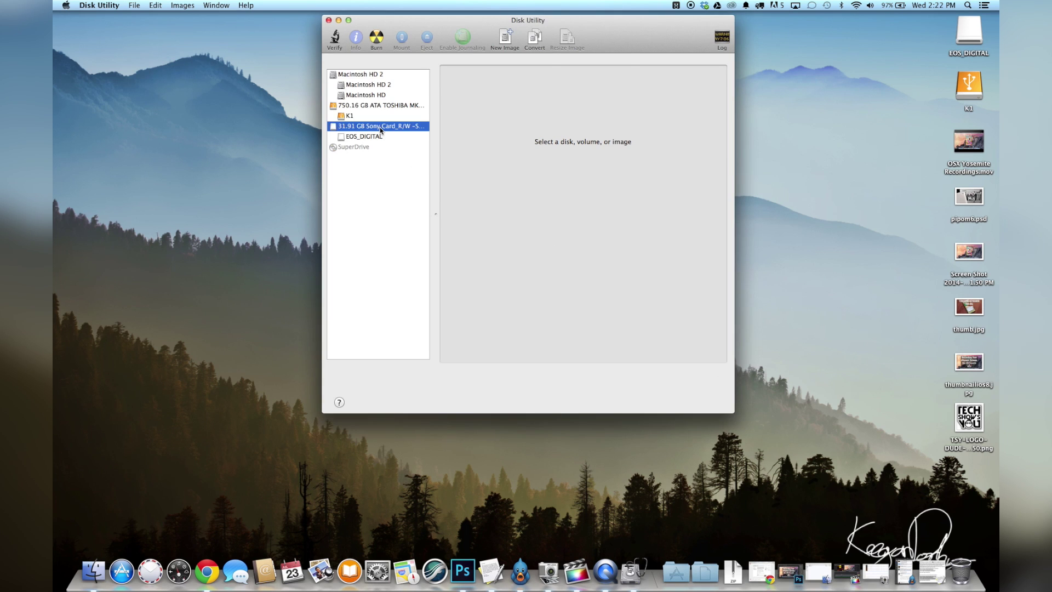
{"action": "left_click", "coordinate": [382, 108]}
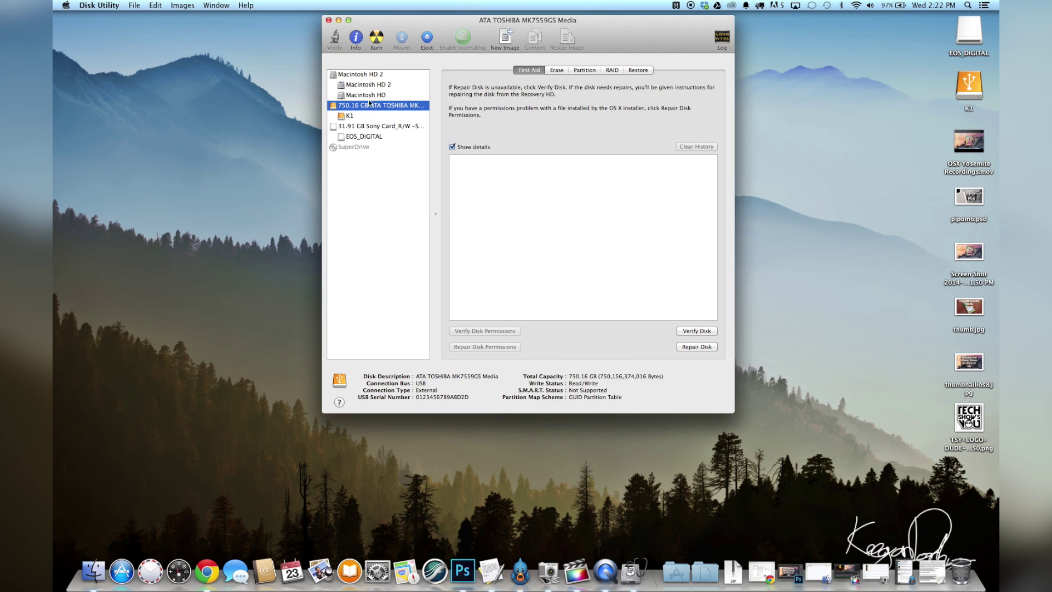
{"action": "left_click", "coordinate": [374, 75]}
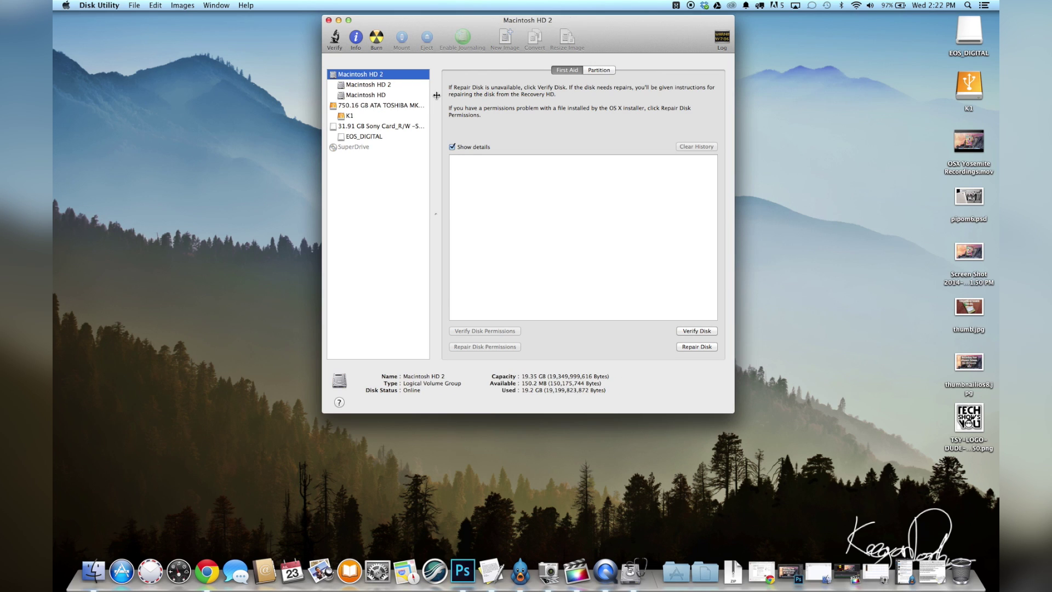
{"action": "left_click", "coordinate": [386, 84]}
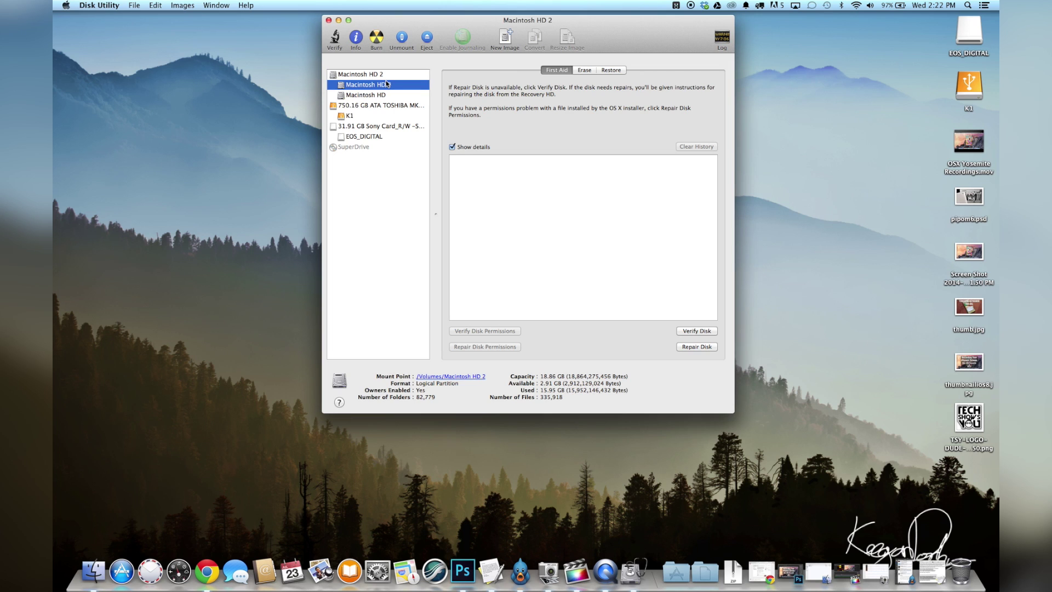
{"action": "left_click", "coordinate": [377, 96]}
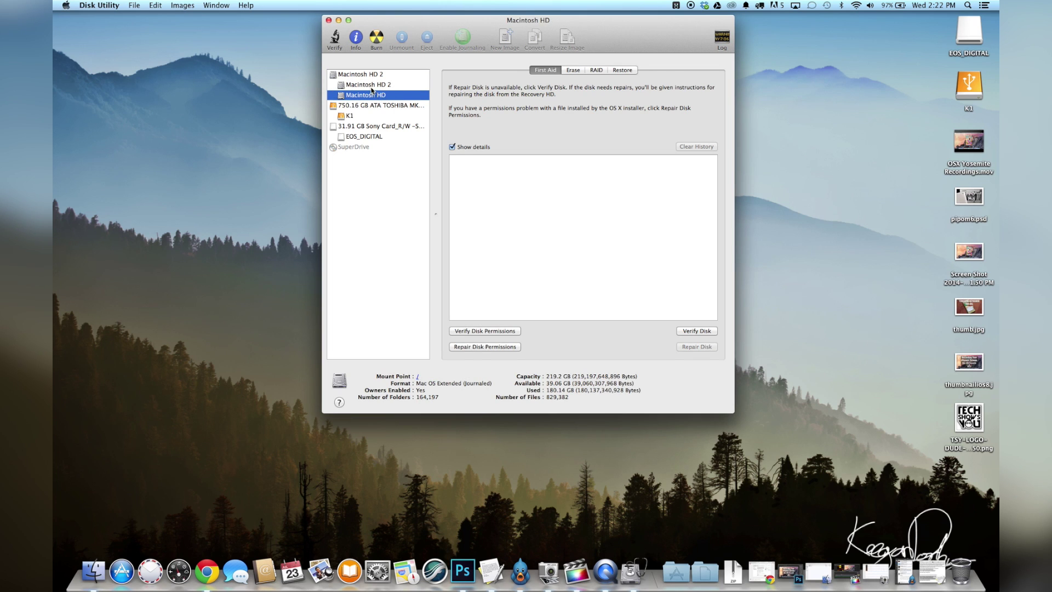
{"action": "key", "text": "Up"}
{"action": "left_click", "coordinate": [376, 96]}
{"action": "left_click", "coordinate": [377, 75]}
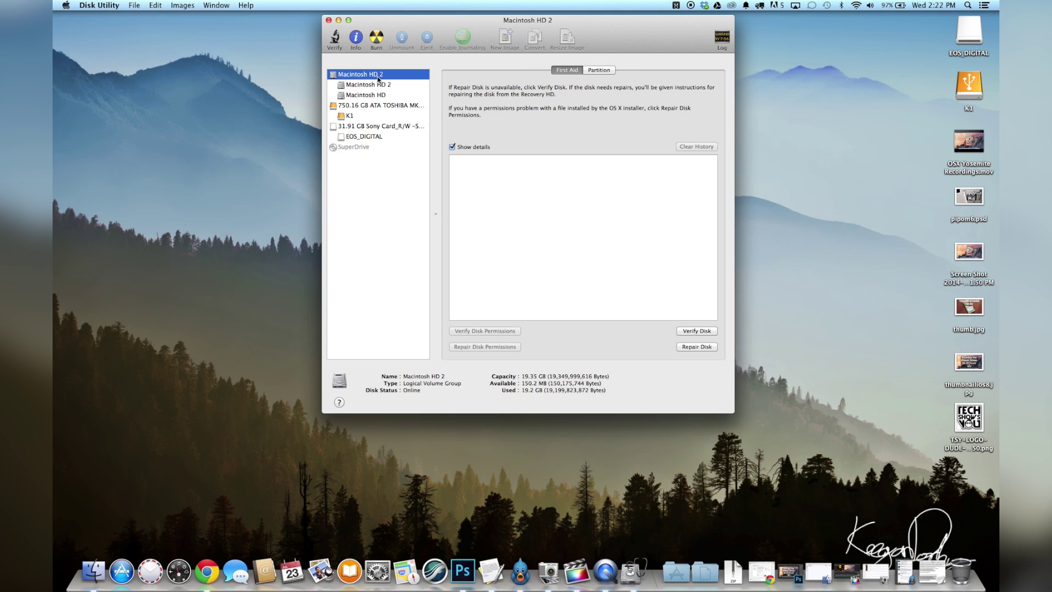
Step: Show the Partition layout and check each partition block's name and size
{"action": "left_click", "coordinate": [602, 71]}
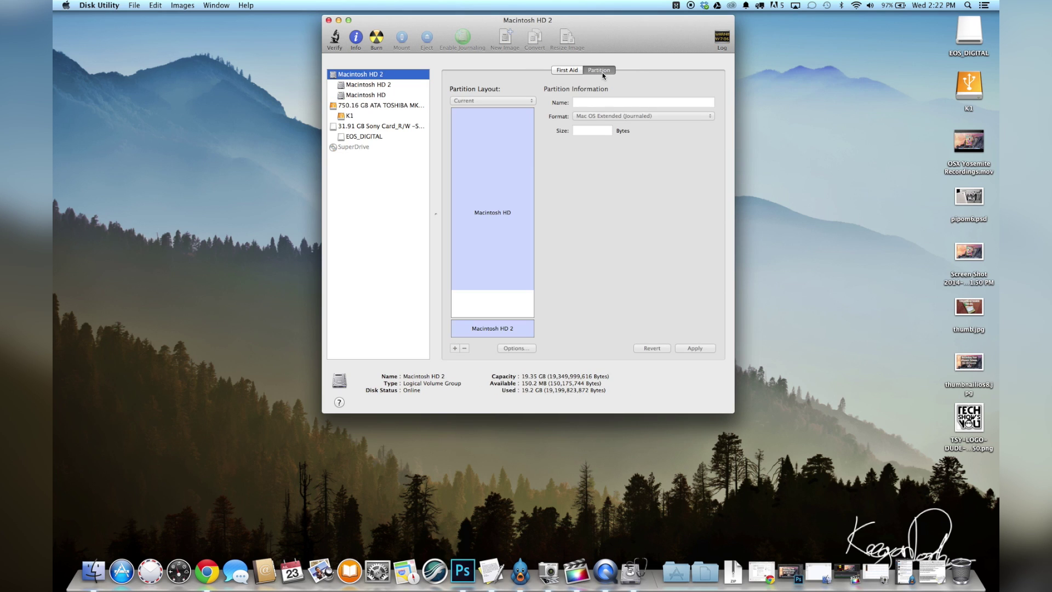
{"action": "left_click", "coordinate": [499, 327]}
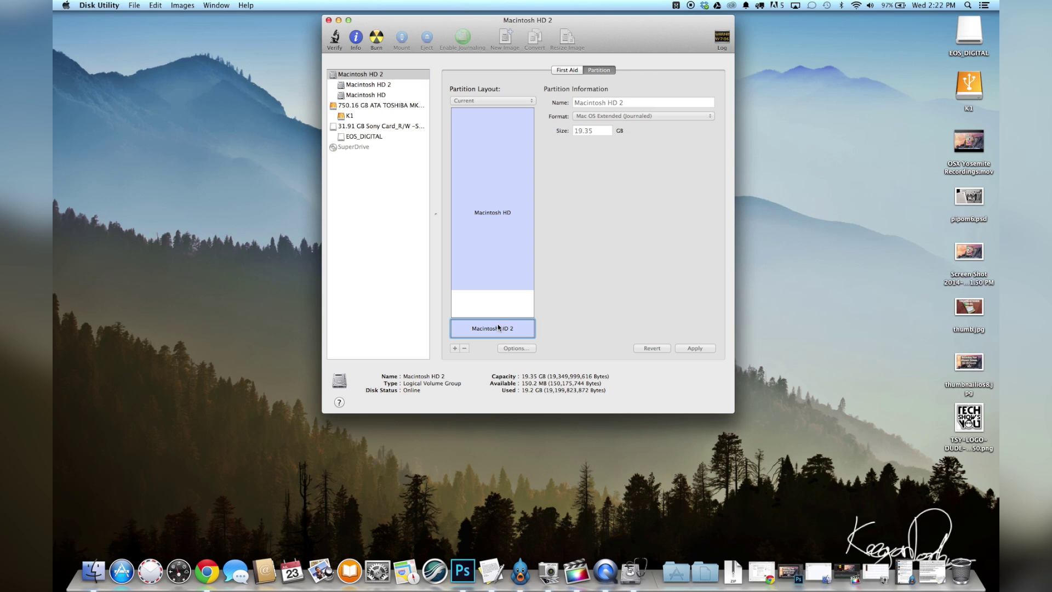
{"action": "left_click", "coordinate": [495, 280]}
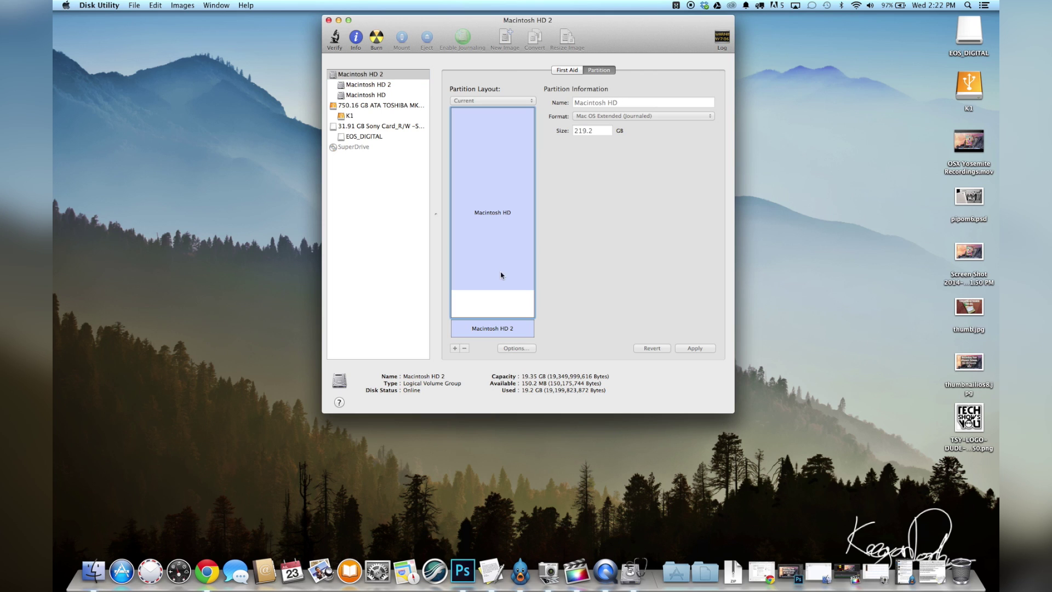
{"action": "left_click", "coordinate": [495, 332]}
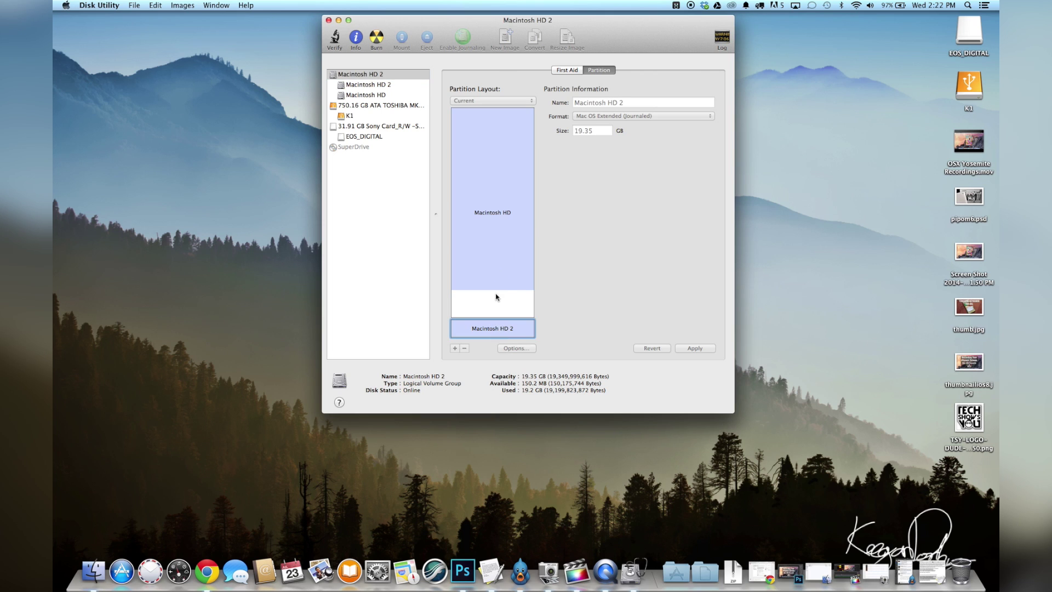
{"action": "left_click", "coordinate": [495, 299]}
{"action": "left_click", "coordinate": [496, 330]}
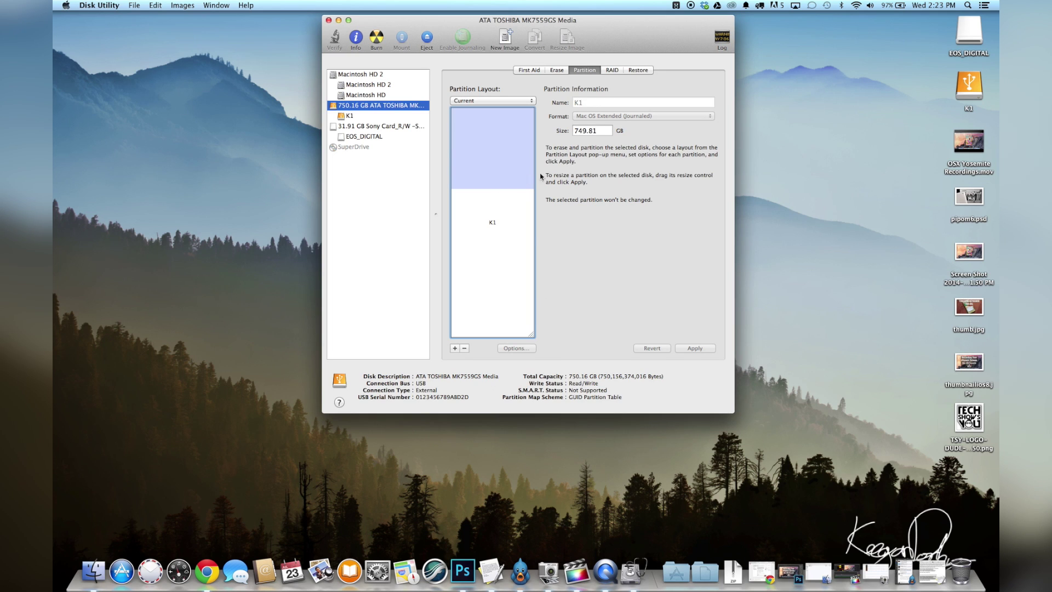
Step: Add a second partition to the TOSHIBA drive and set its size to 200 GB
{"action": "left_click", "coordinate": [455, 348]}
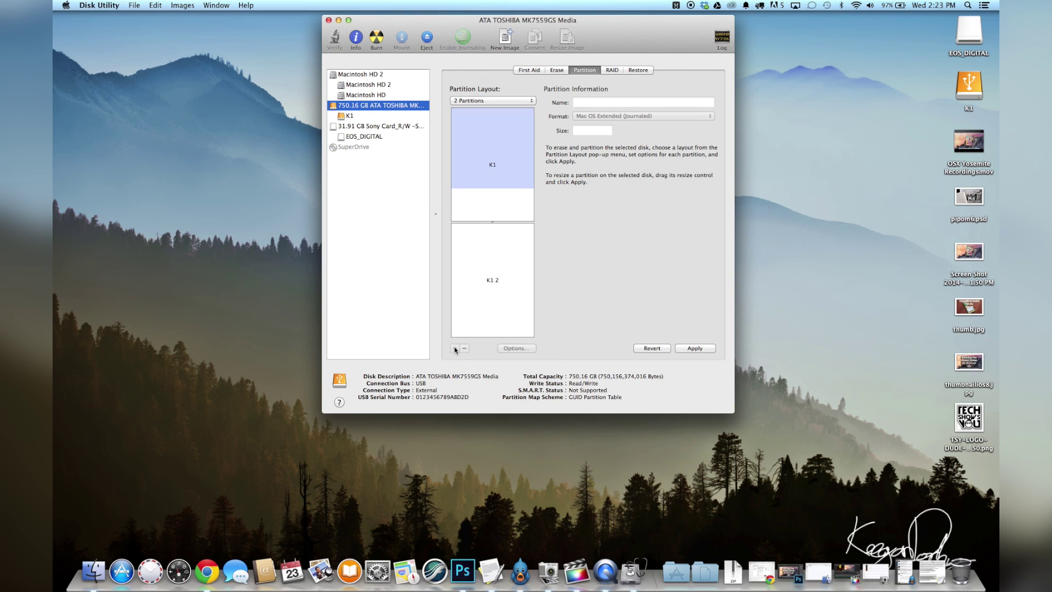
{"action": "left_click_drag", "start_coordinate": [490, 221], "coordinate": [504, 277]}
{"action": "left_click", "coordinate": [502, 311]}
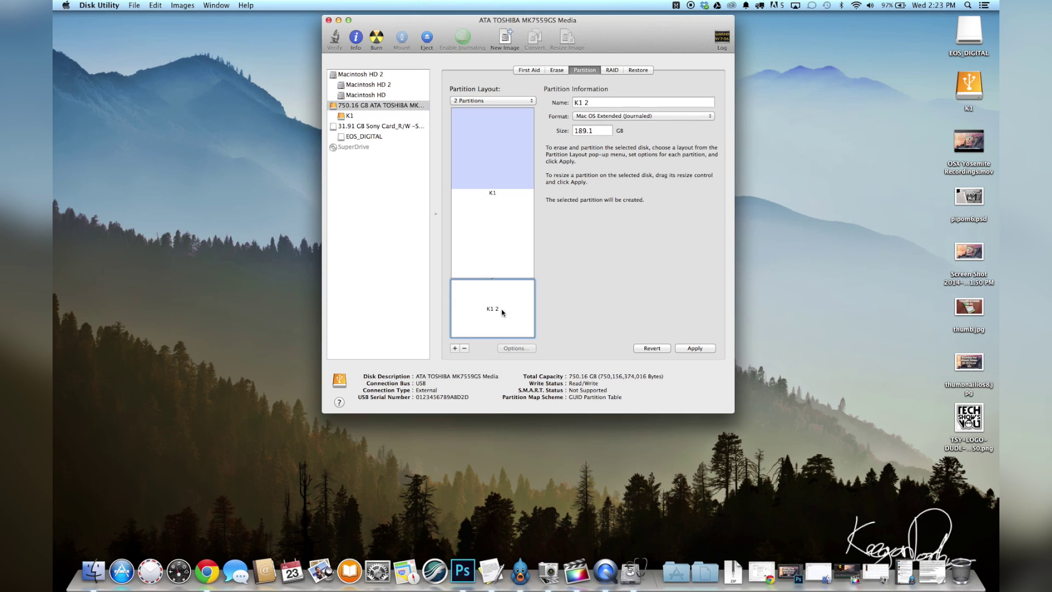
{"action": "double_click", "coordinate": [590, 130]}
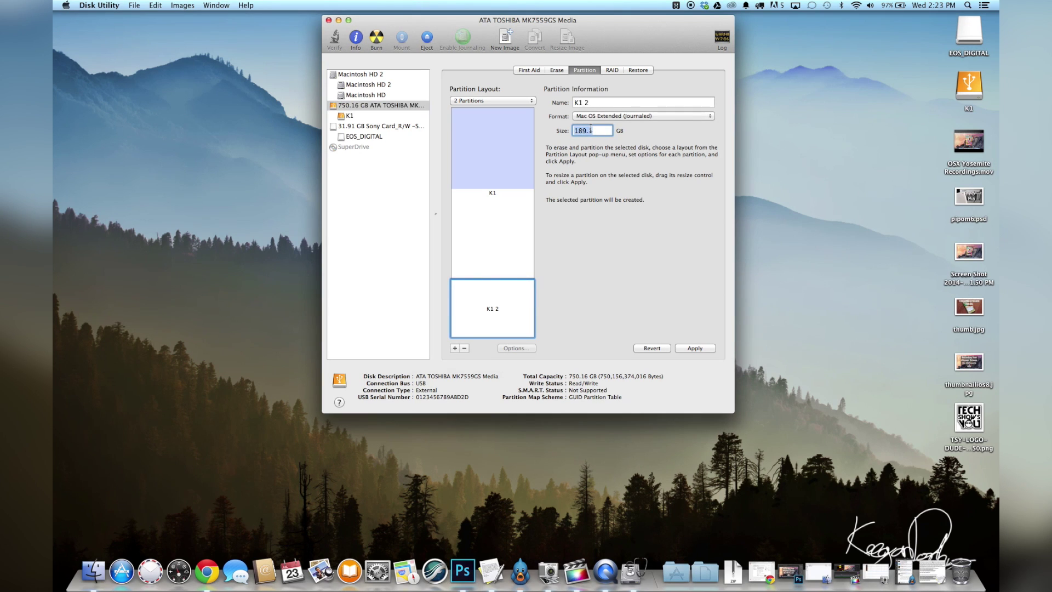
{"action": "type", "text": "200"}
Step: Rename the new partition from 'K1 2' to 'K2' and compare it with K1
{"action": "left_click", "coordinate": [597, 103]}
{"action": "key", "text": "BackSpace"}
{"action": "key", "text": "BackSpace"}
{"action": "key", "text": "BackSpace"}
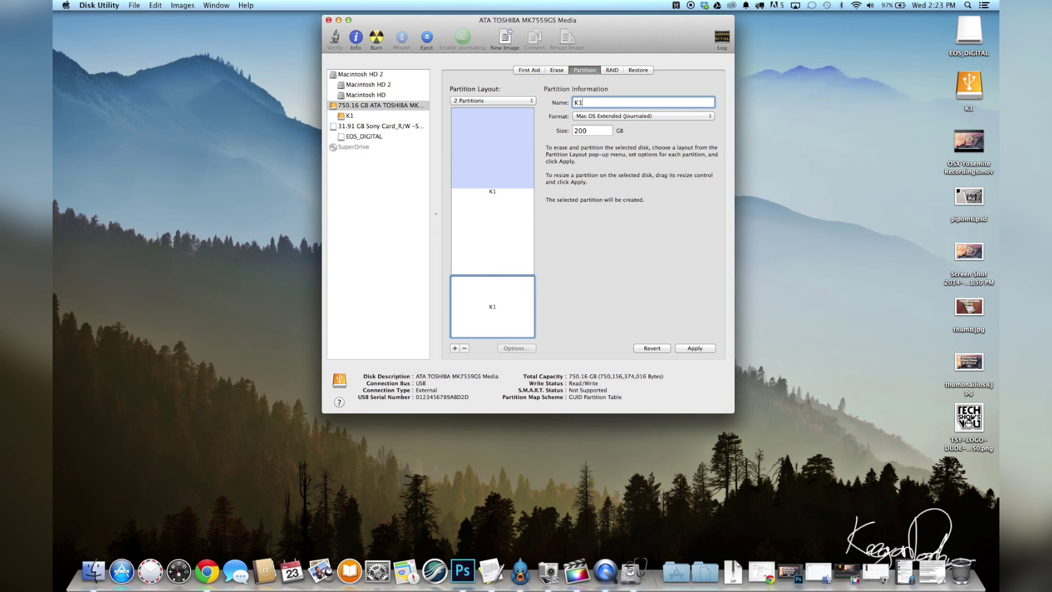
{"action": "type", "text": "2"}
{"action": "left_click", "coordinate": [497, 246]}
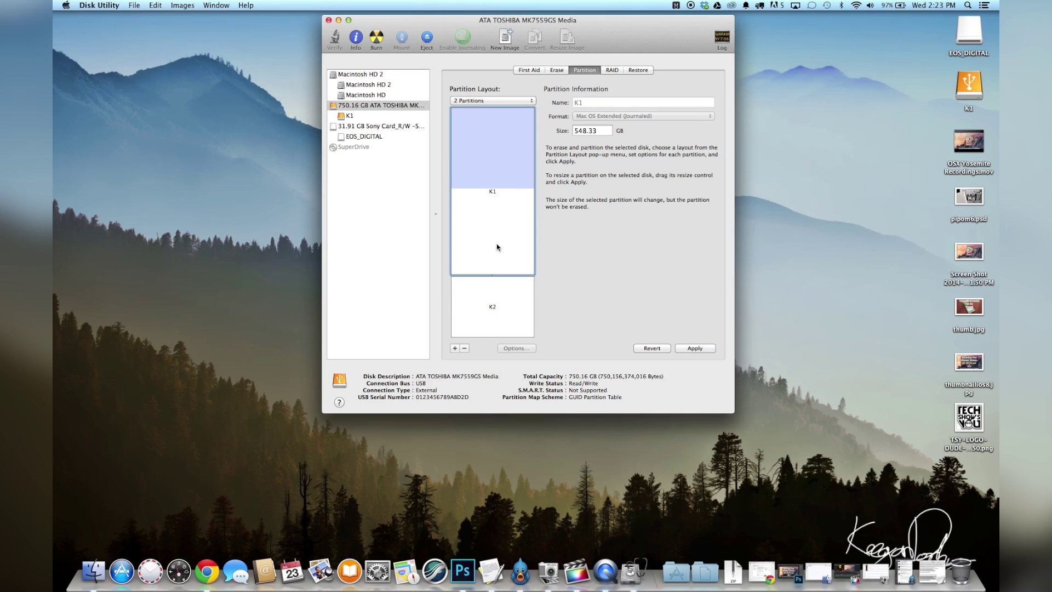
{"action": "left_click", "coordinate": [486, 302]}
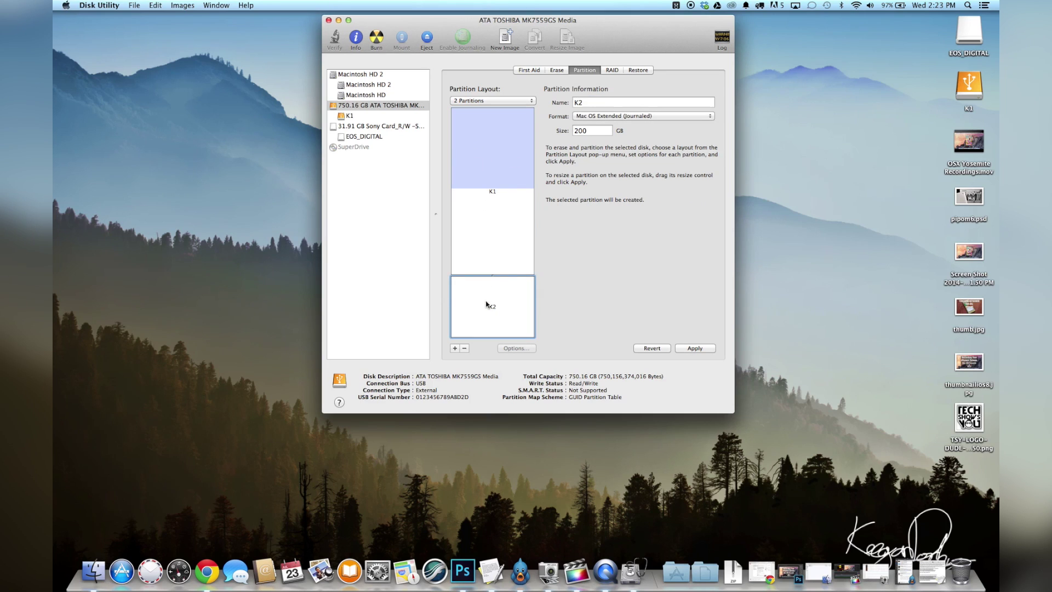
{"action": "double_click", "coordinate": [597, 107]}
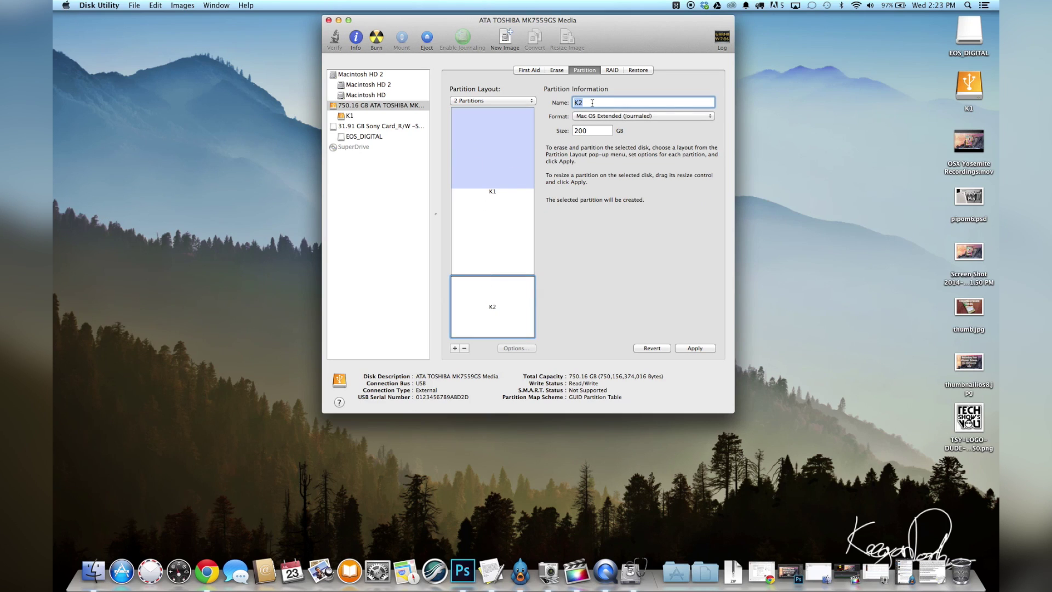
{"action": "left_click", "coordinate": [504, 251]}
{"action": "left_click", "coordinate": [495, 295]}
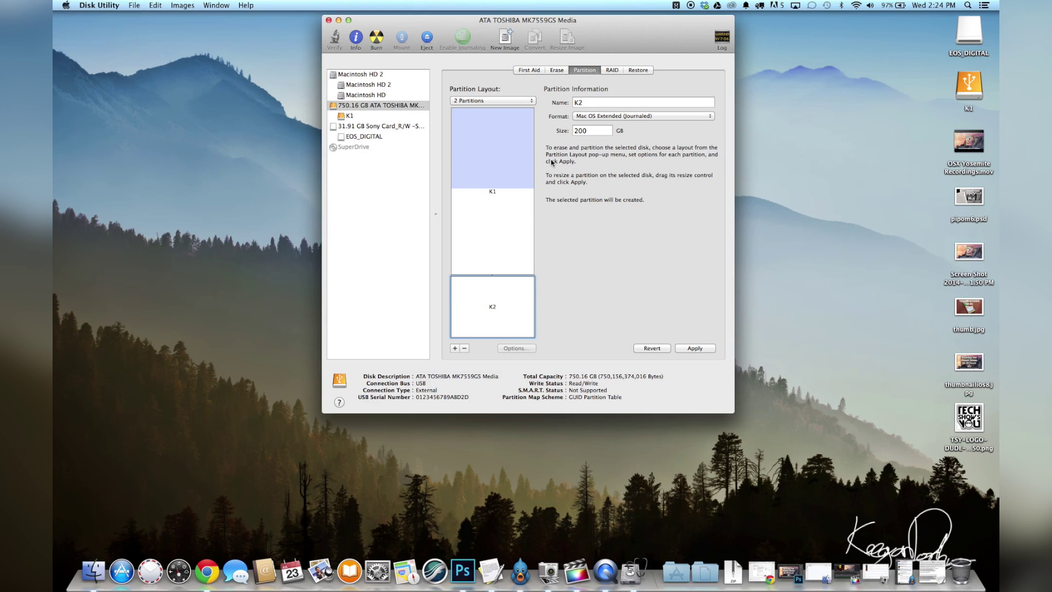
Step: Reset the drive to a single-partition layout from the partition-count menu
{"action": "left_click", "coordinate": [515, 103]}
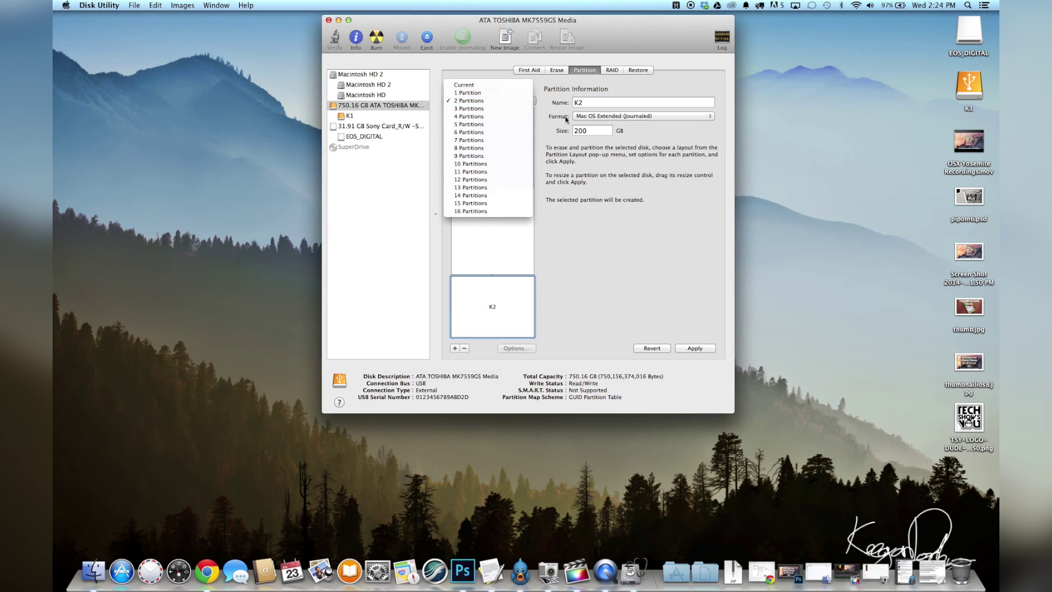
{"action": "left_click", "coordinate": [497, 92]}
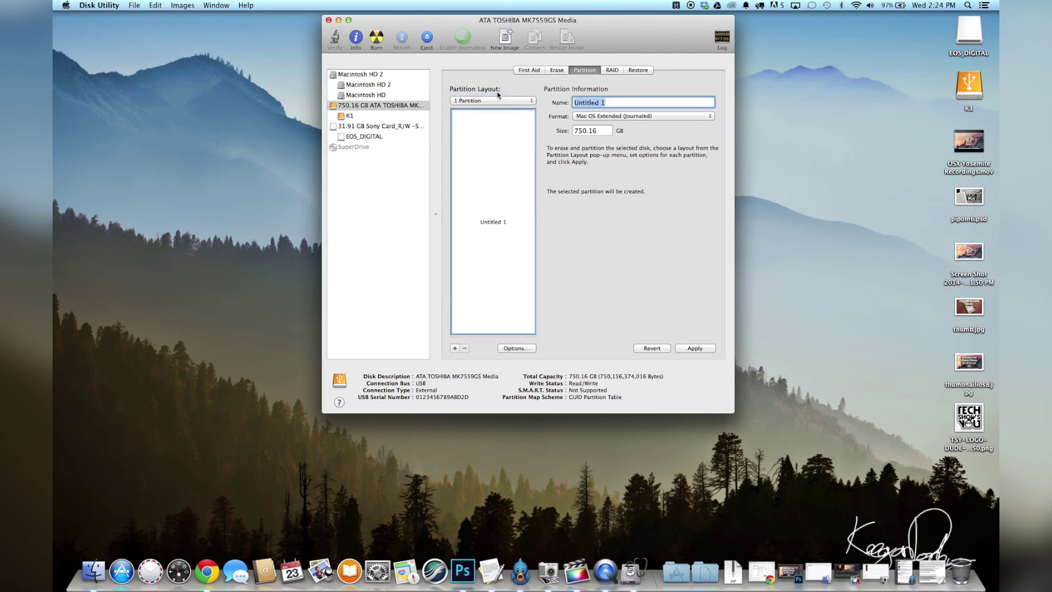
{"action": "left_click", "coordinate": [518, 102]}
{"action": "left_click", "coordinate": [498, 91]}
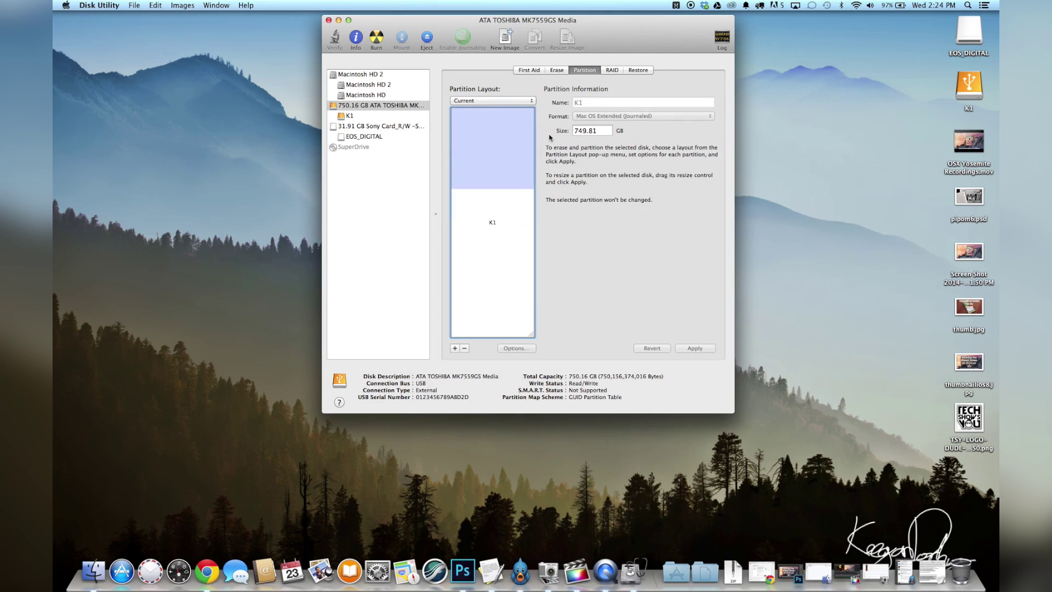
Step: Re-add a second partition and enter 200 as its size
{"action": "left_click", "coordinate": [456, 349]}
{"action": "left_click", "coordinate": [518, 261]}
{"action": "left_click", "coordinate": [583, 132]}
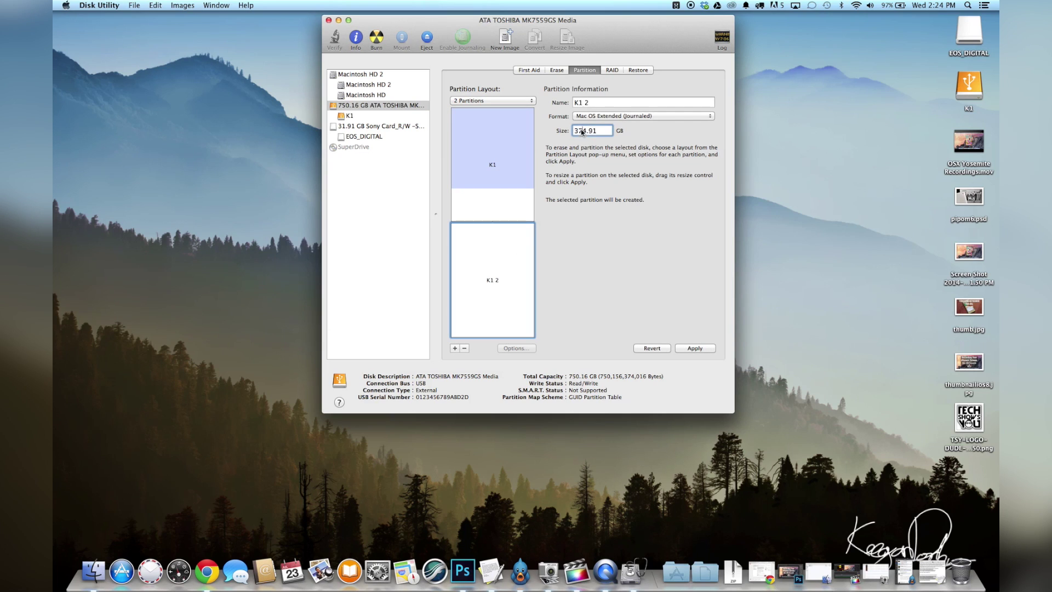
{"action": "double_click", "coordinate": [583, 132]}
{"action": "type", "text": "200"}
Step: Name the second partition 'K2' and check both the K1 and K2 blocks
{"action": "left_click", "coordinate": [607, 103]}
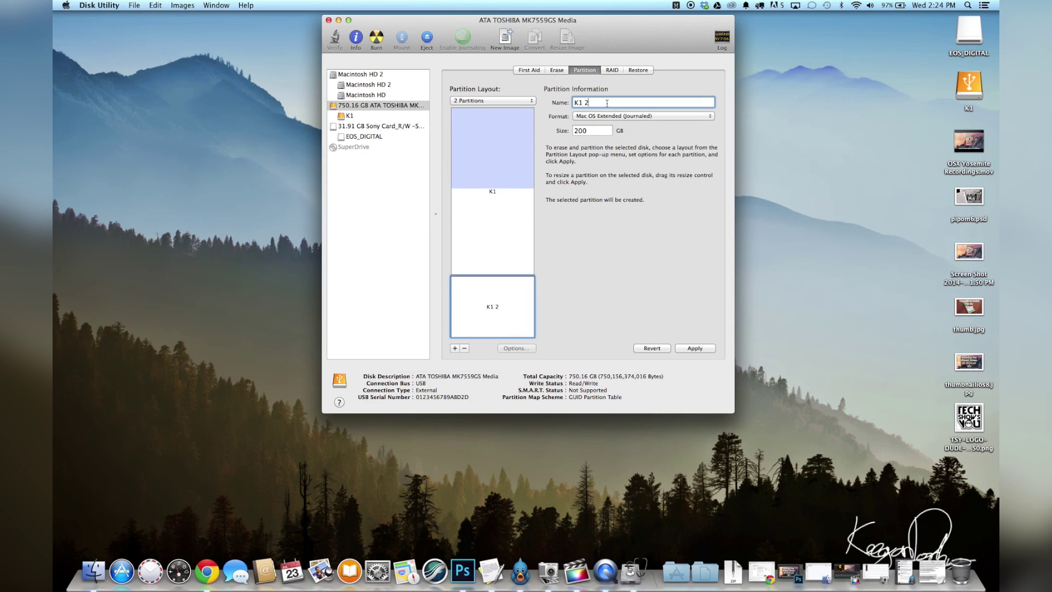
{"action": "key", "text": "BackSpace"}
{"action": "key", "text": "BackSpace"}
{"action": "key", "text": "BackSpace"}
{"action": "type", "text": "2"}
{"action": "left_click", "coordinate": [493, 255]}
{"action": "left_click", "coordinate": [504, 292]}
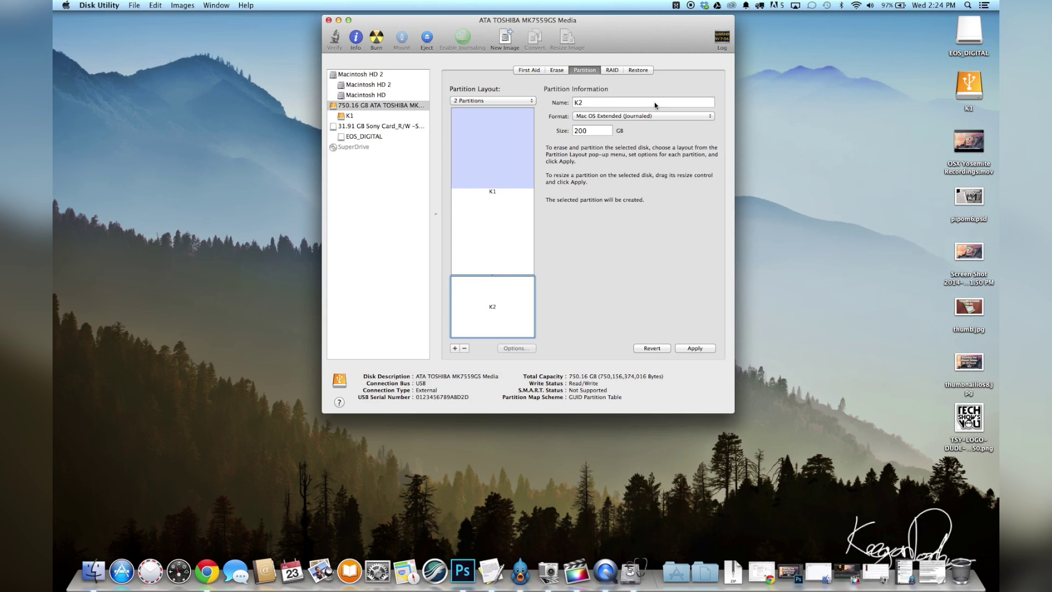
Step: Apply the K1/K2 layout and confirm partitioning the TOSHIBA drive
{"action": "left_click", "coordinate": [696, 349]}
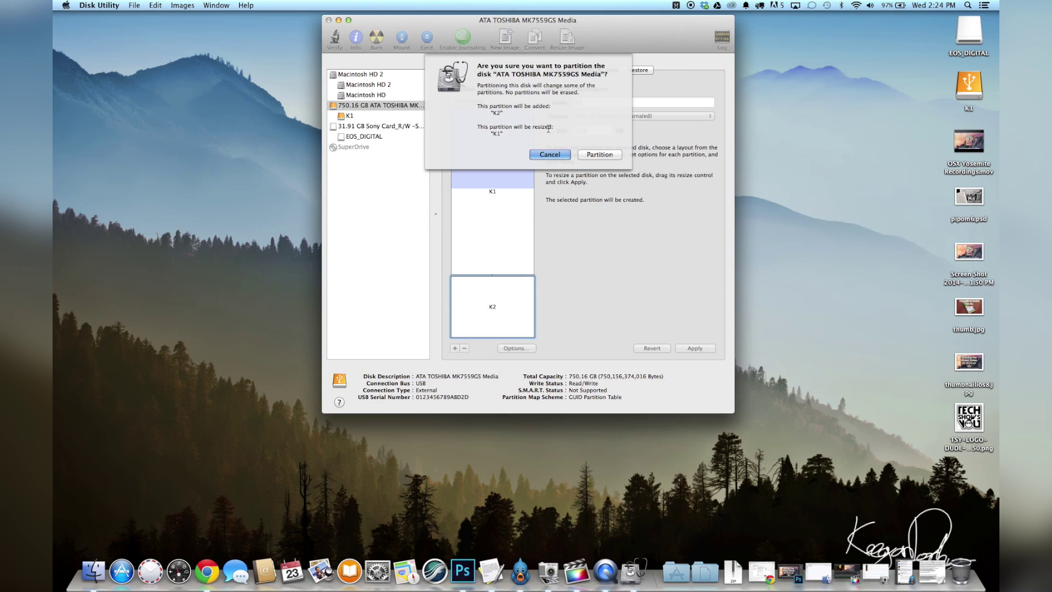
{"action": "left_click", "coordinate": [599, 155]}
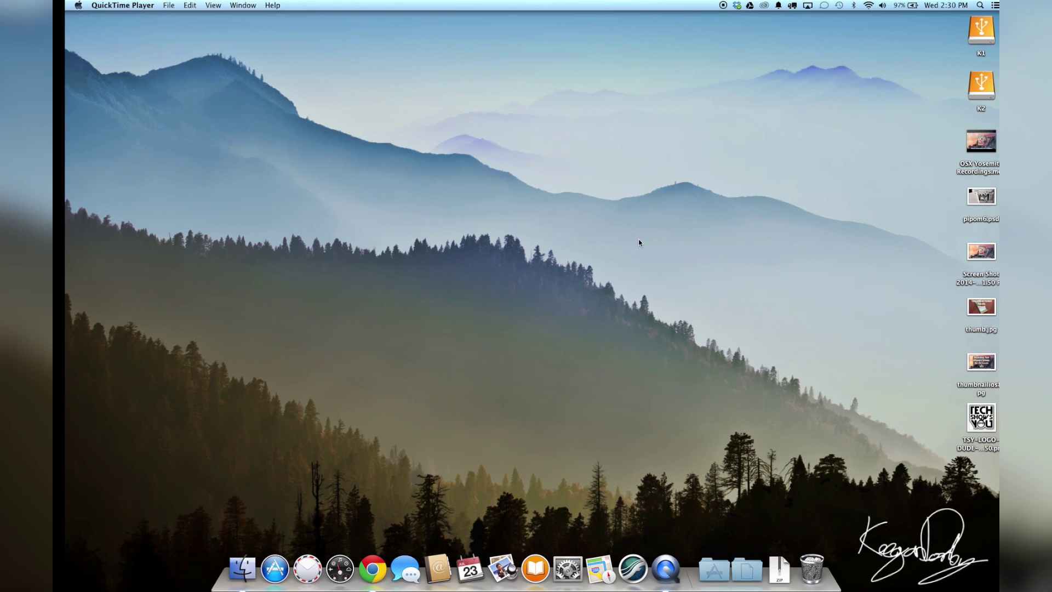
Step: Relaunch Disk Utility from the Other folder in Launchpad
{"action": "key", "text": "F4"}
{"action": "left_click", "coordinate": [832, 345]}
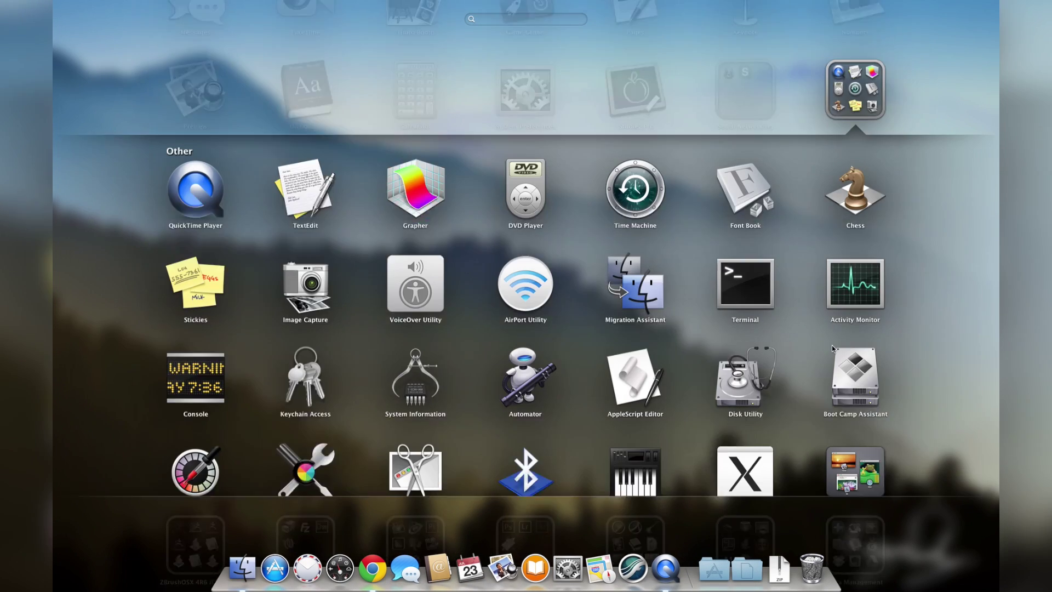
{"action": "left_click", "coordinate": [743, 355]}
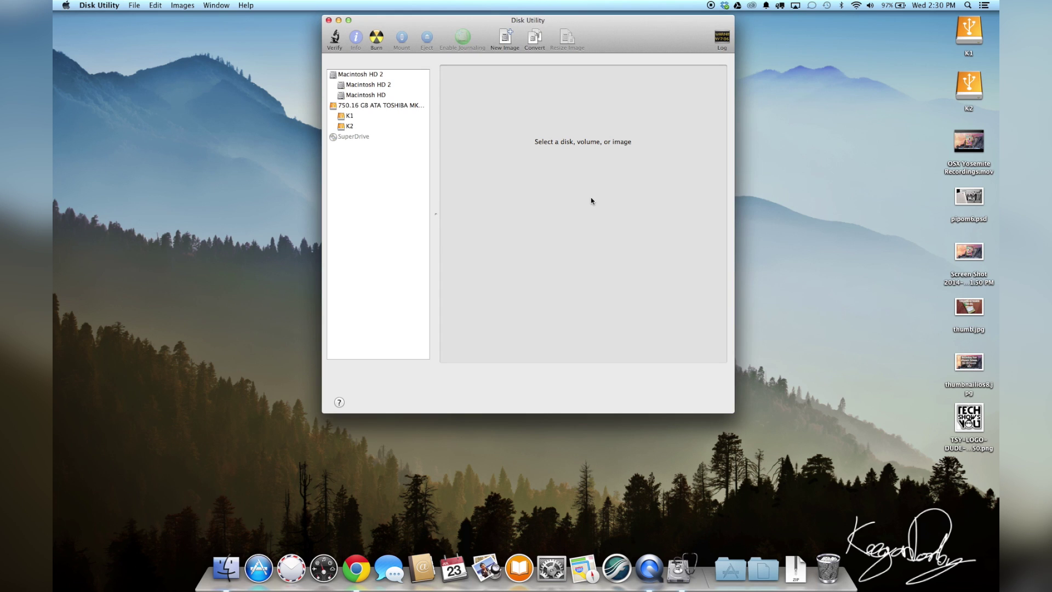
Step: Check K1 and K2, then the Toshiba disk's layout showing K2 at 199.87 GB
{"action": "left_click", "coordinate": [356, 118]}
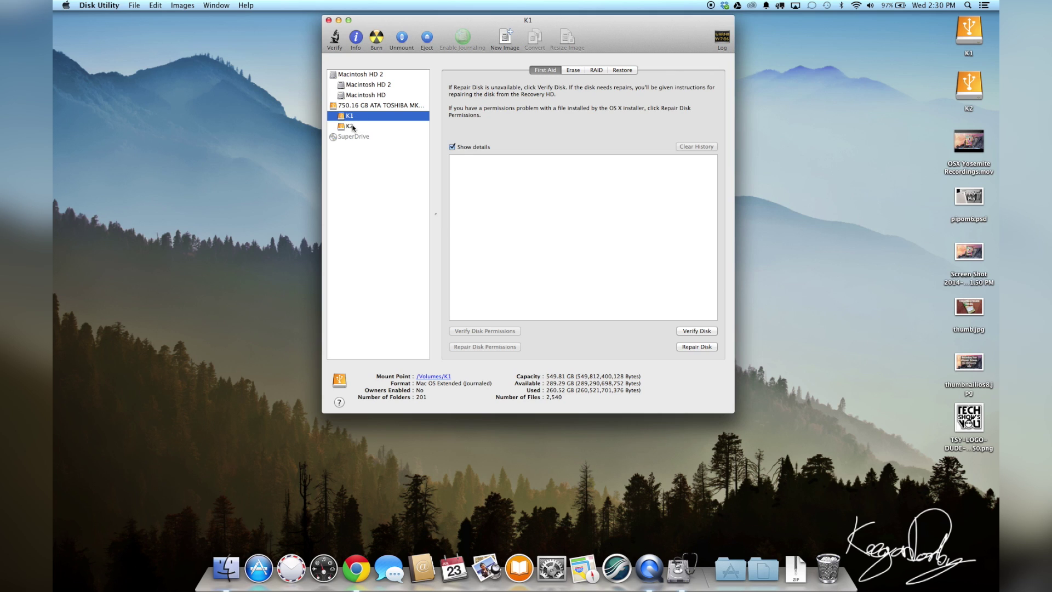
{"action": "left_click", "coordinate": [366, 128]}
{"action": "left_click", "coordinate": [371, 107]}
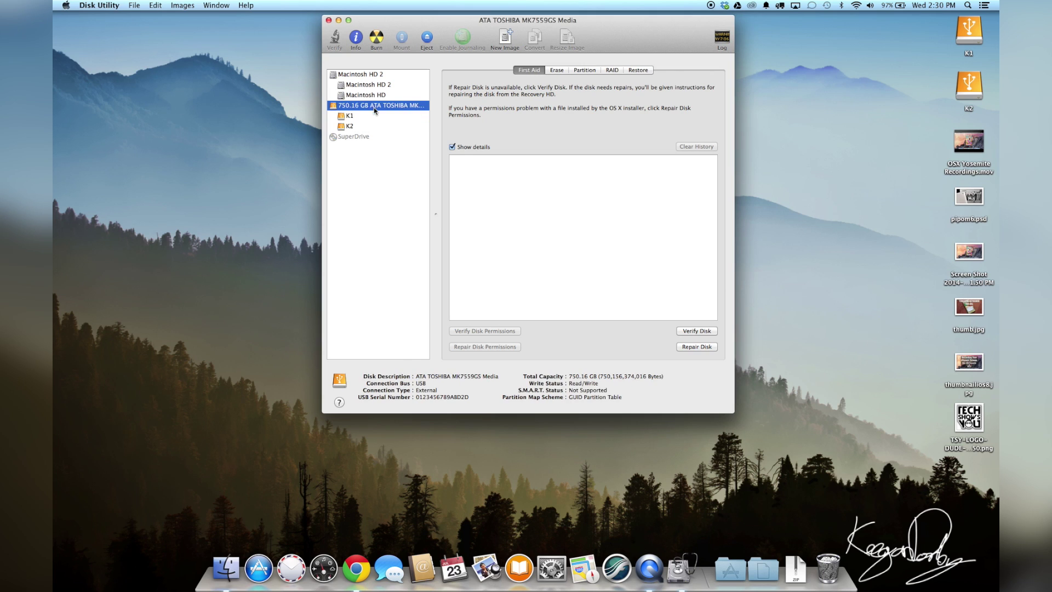
{"action": "left_click", "coordinate": [583, 72]}
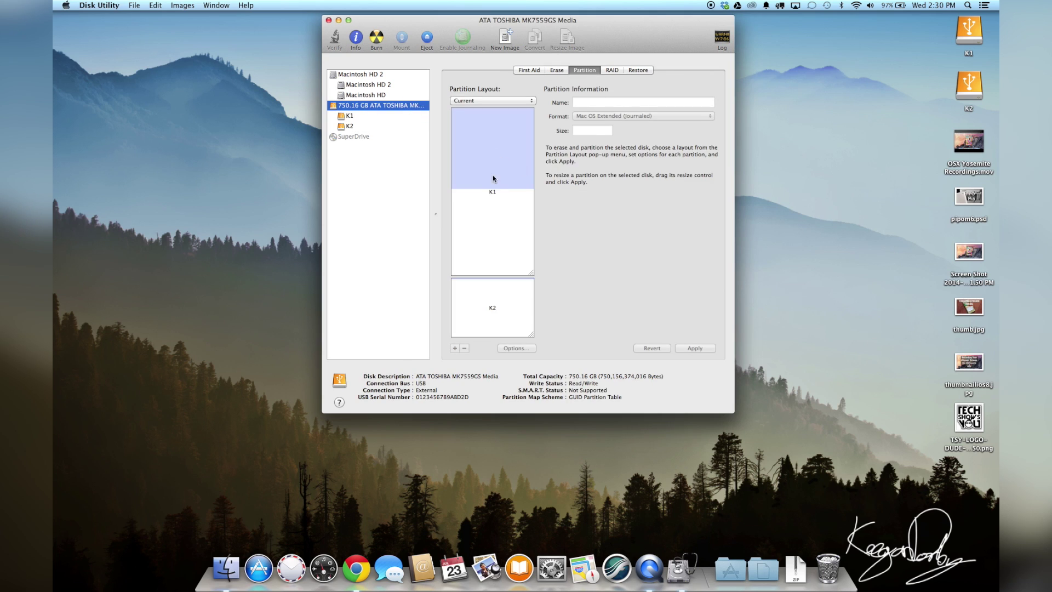
{"action": "left_click", "coordinate": [489, 192]}
{"action": "left_click", "coordinate": [513, 314]}
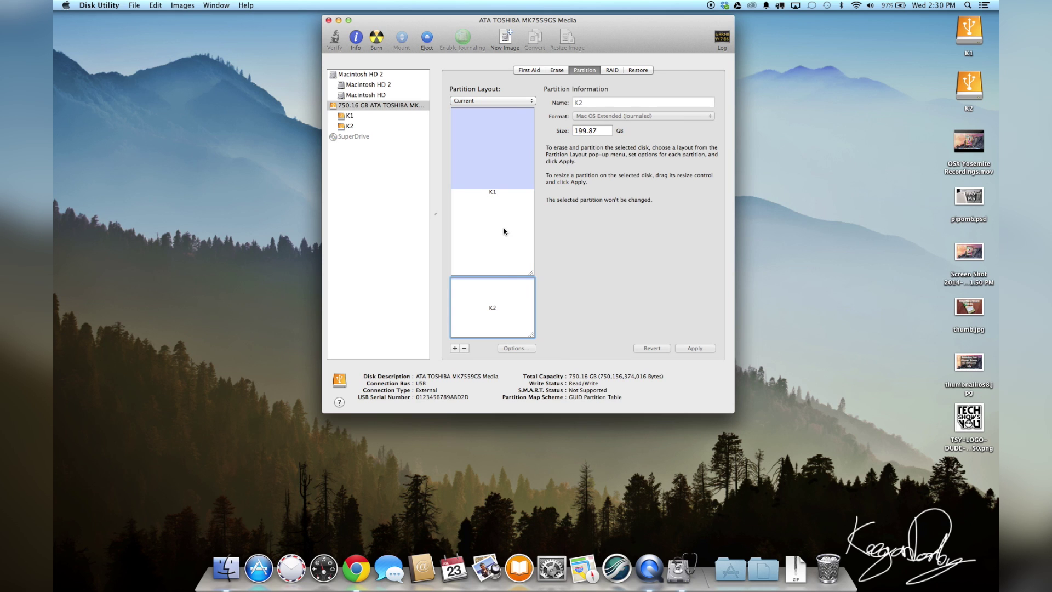
{"action": "left_click", "coordinate": [511, 242]}
{"action": "left_click", "coordinate": [511, 295]}
Step: Browse K1's Photography, Server Backups, TechShowsYou, Touchpal and Video Projects folders, then view K2
{"action": "left_click_drag", "start_coordinate": [643, 39], "coordinate": [585, 16]}
{"action": "left_click", "coordinate": [974, 32]}
{"action": "double_click", "coordinate": [974, 32]}
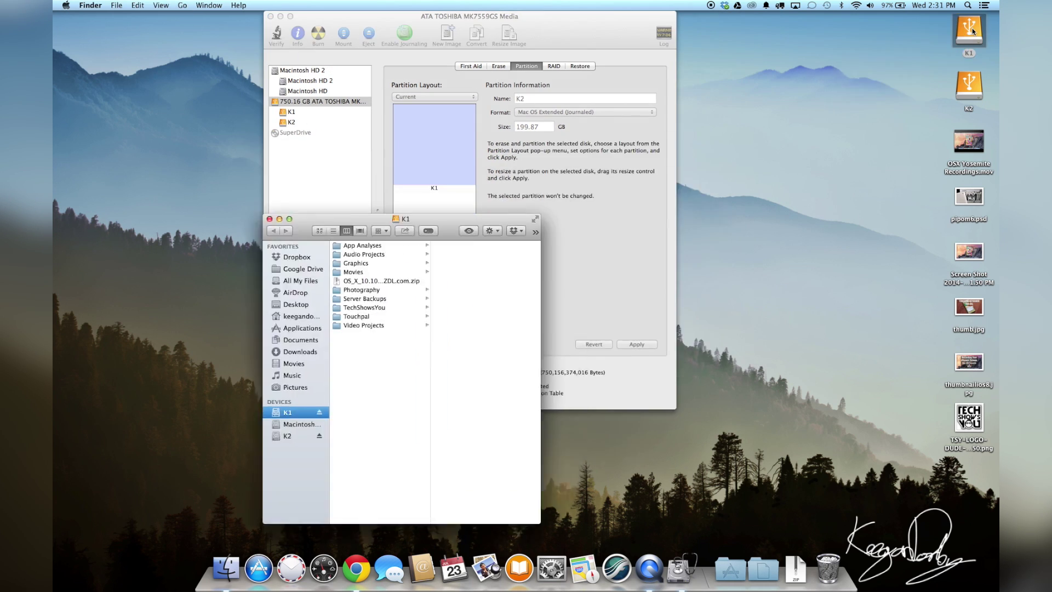
{"action": "left_click", "coordinate": [366, 291]}
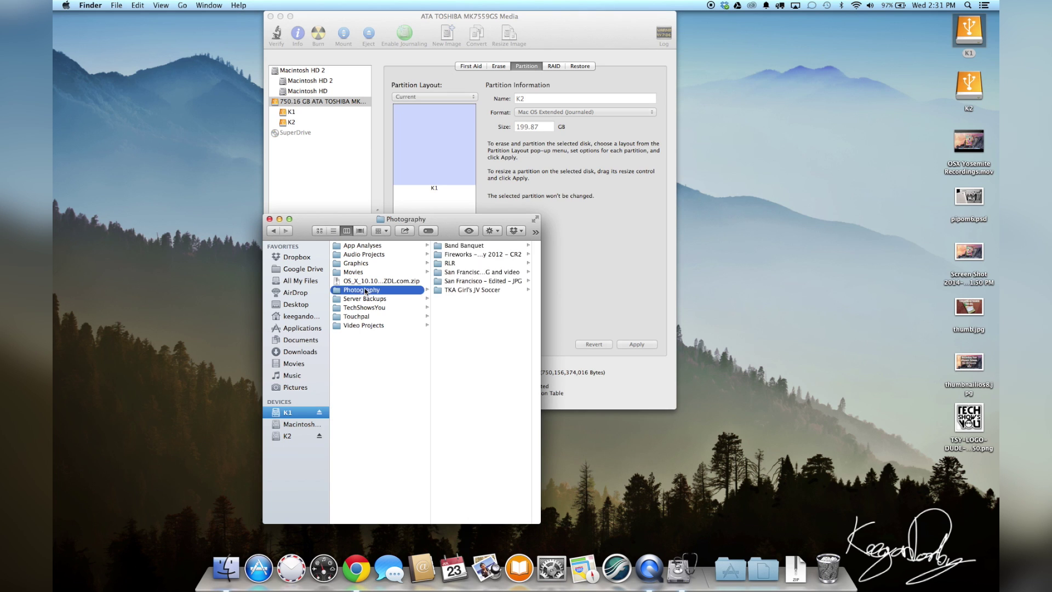
{"action": "left_click", "coordinate": [366, 299]}
{"action": "left_click", "coordinate": [366, 307]}
{"action": "left_click", "coordinate": [369, 317]}
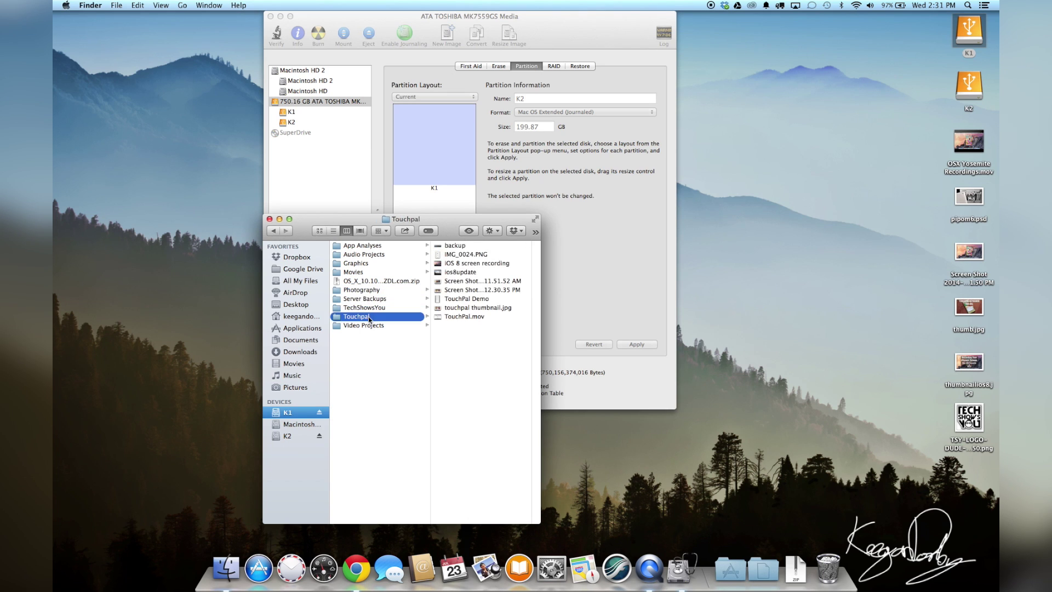
{"action": "left_click", "coordinate": [376, 327]}
{"action": "left_click", "coordinate": [376, 379]}
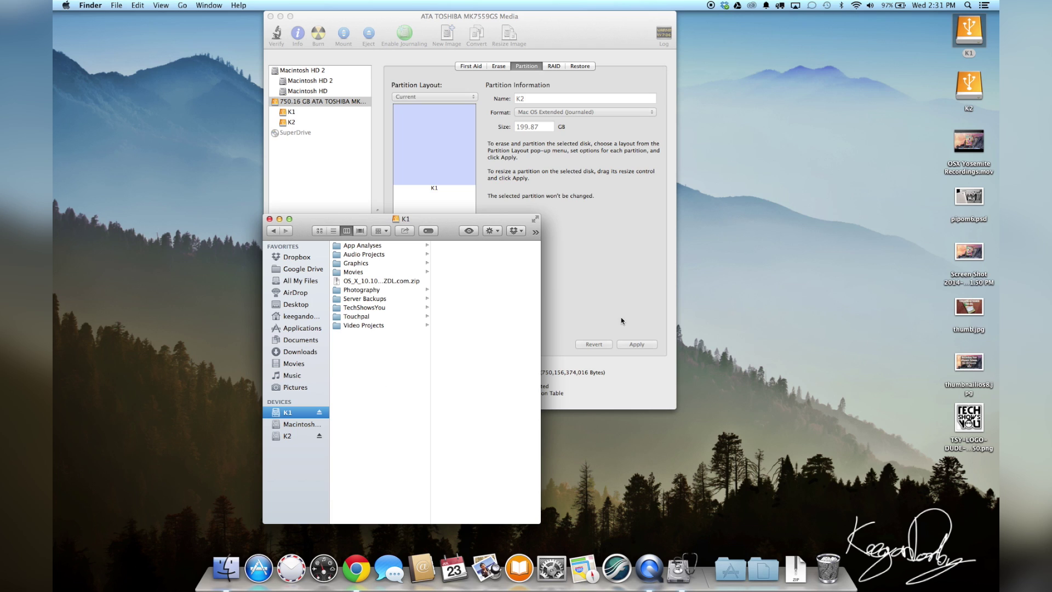
{"action": "left_click", "coordinate": [288, 437]}
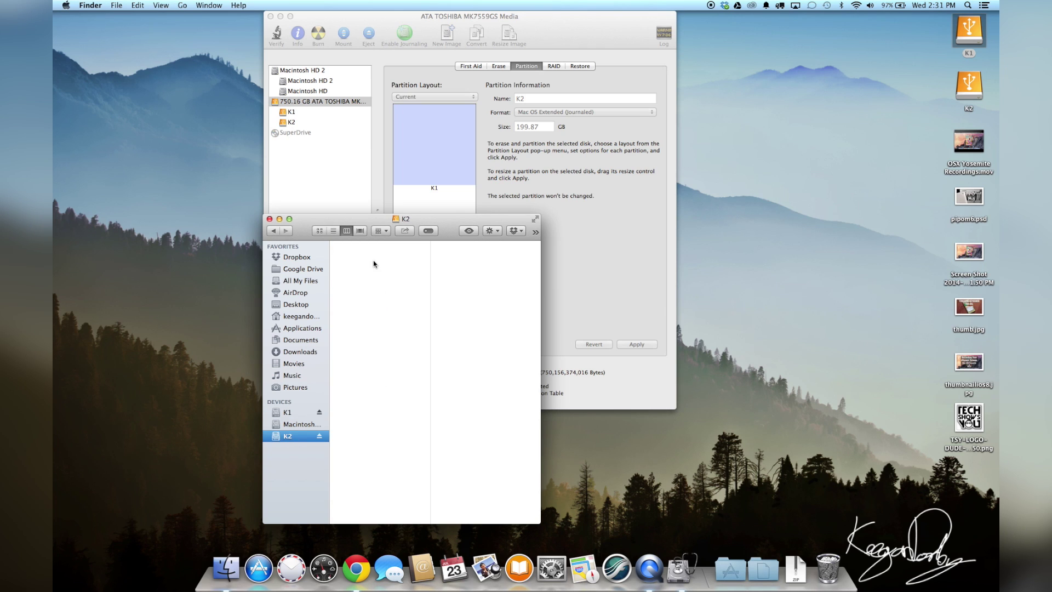
{"action": "left_click_drag", "start_coordinate": [974, 487], "coordinate": [375, 313]}
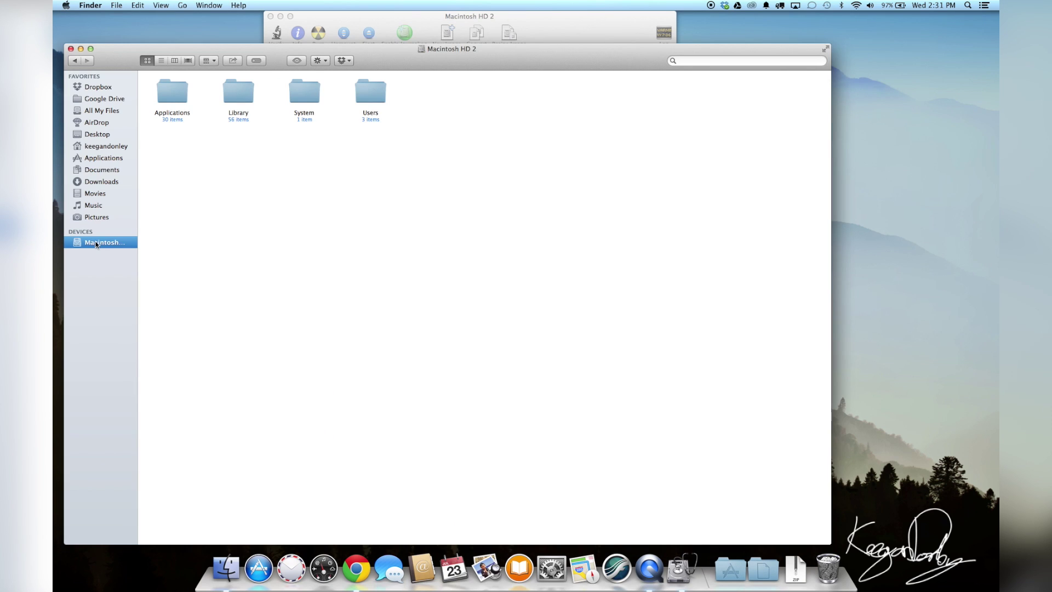
Step: Rename Macintosh HD 2 to 'Mac OSX Yosemite' in its Info window
{"action": "key", "text": "super+i"}
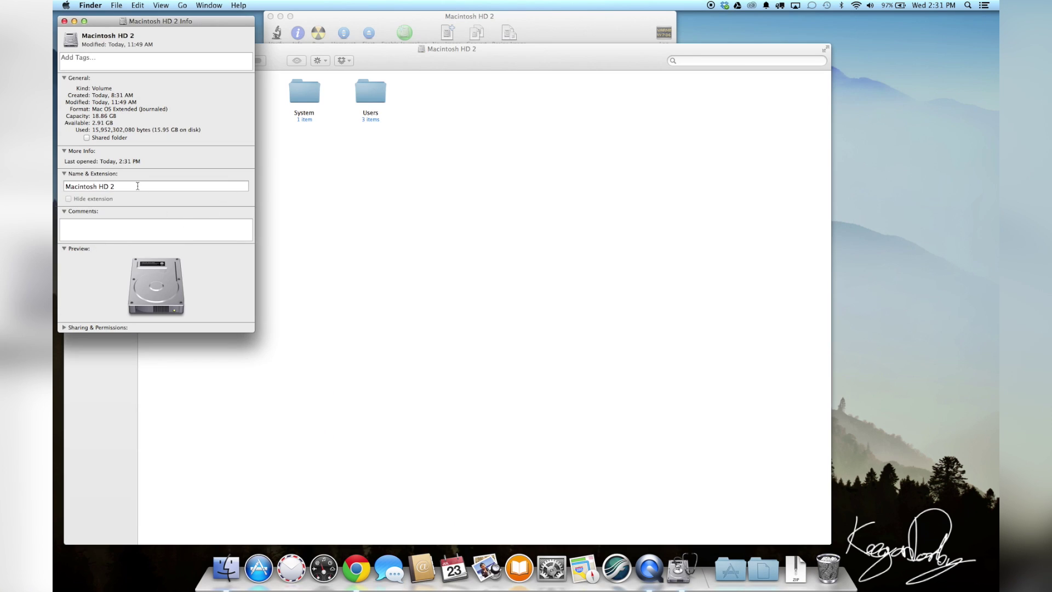
{"action": "left_click", "coordinate": [138, 185]}
{"action": "key", "text": "super+a"}
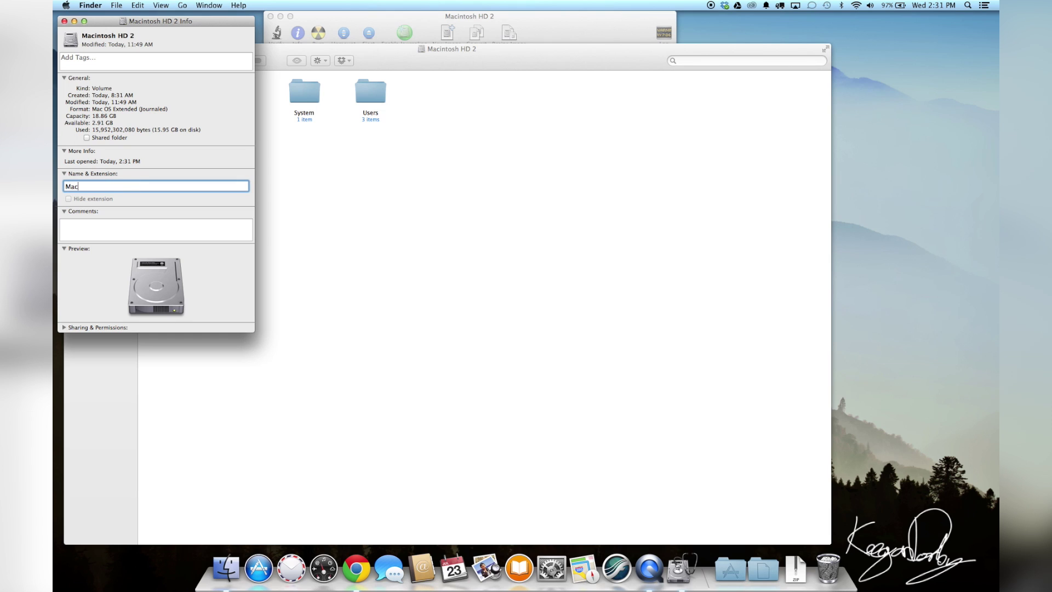
{"action": "type", "text": "semite"}
{"action": "key", "text": "Return"}
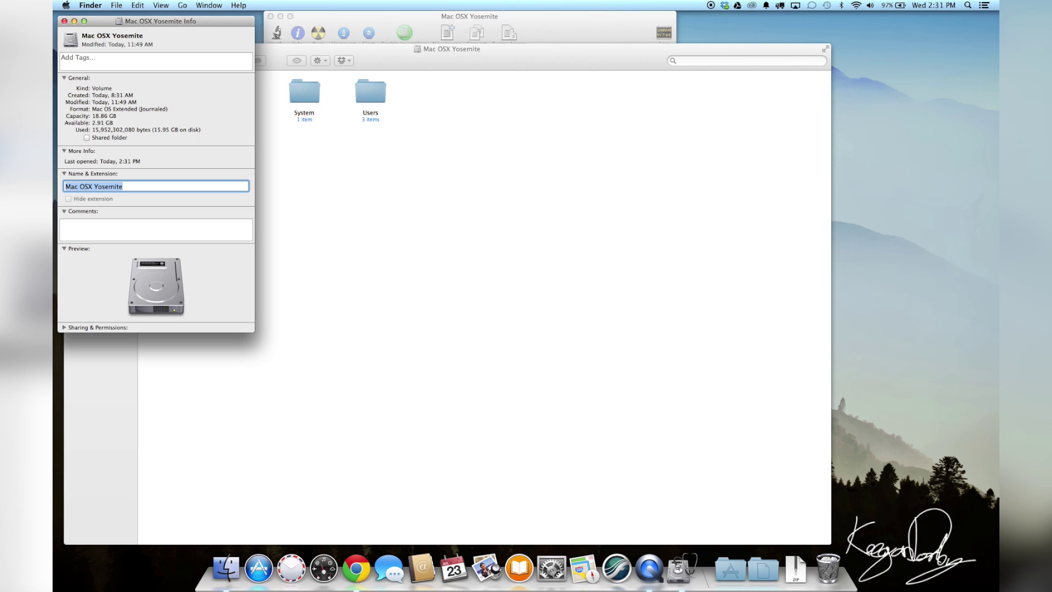
Step: Close the Info window and navigate to Users, the home folder, then Documents
{"action": "left_click", "coordinate": [63, 21]}
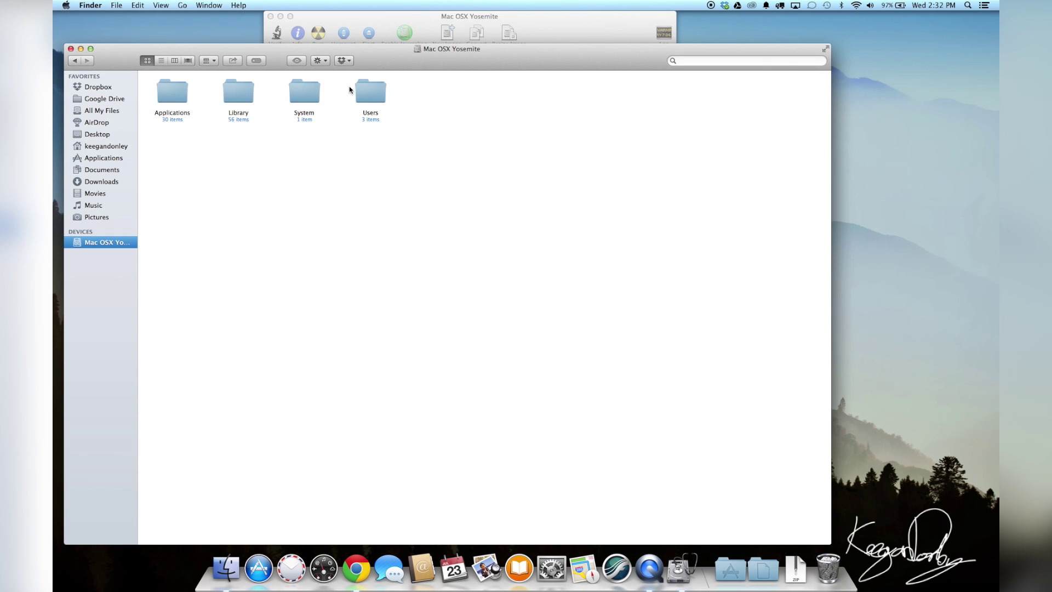
{"action": "double_click", "coordinate": [368, 96]}
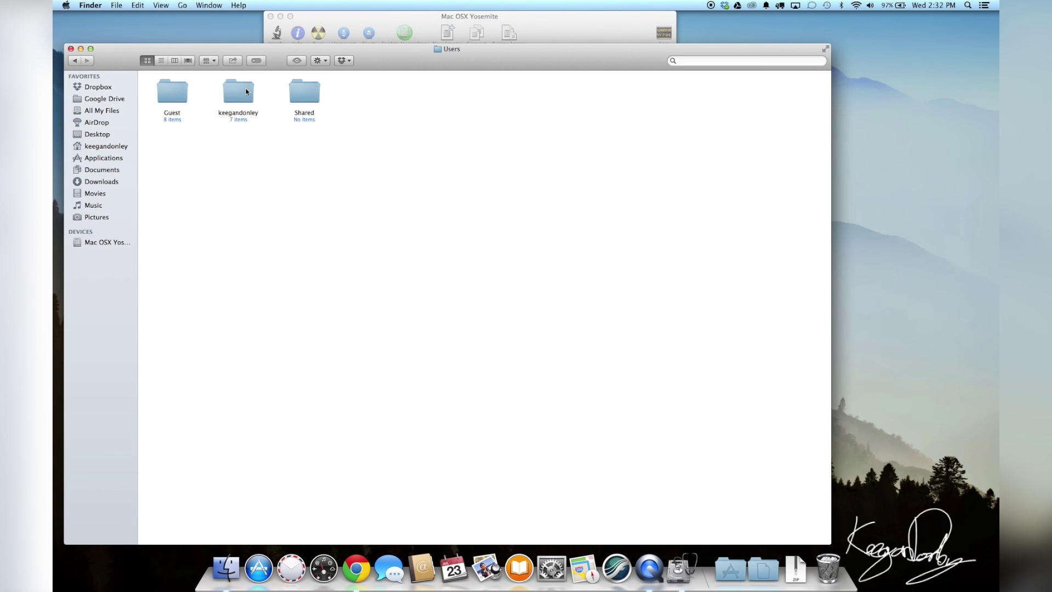
{"action": "double_click", "coordinate": [253, 92]}
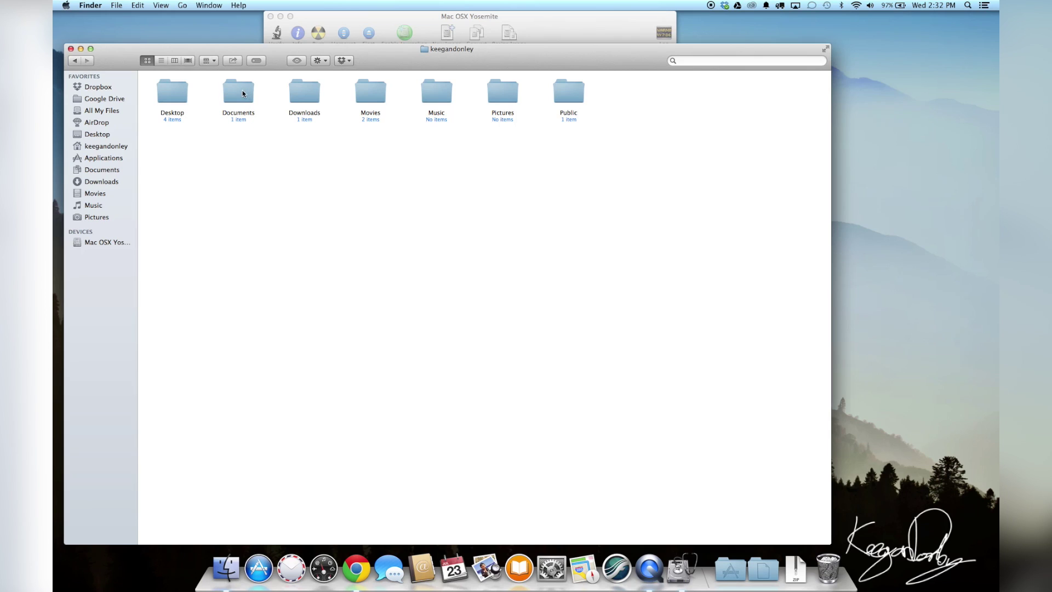
{"action": "double_click", "coordinate": [243, 93]}
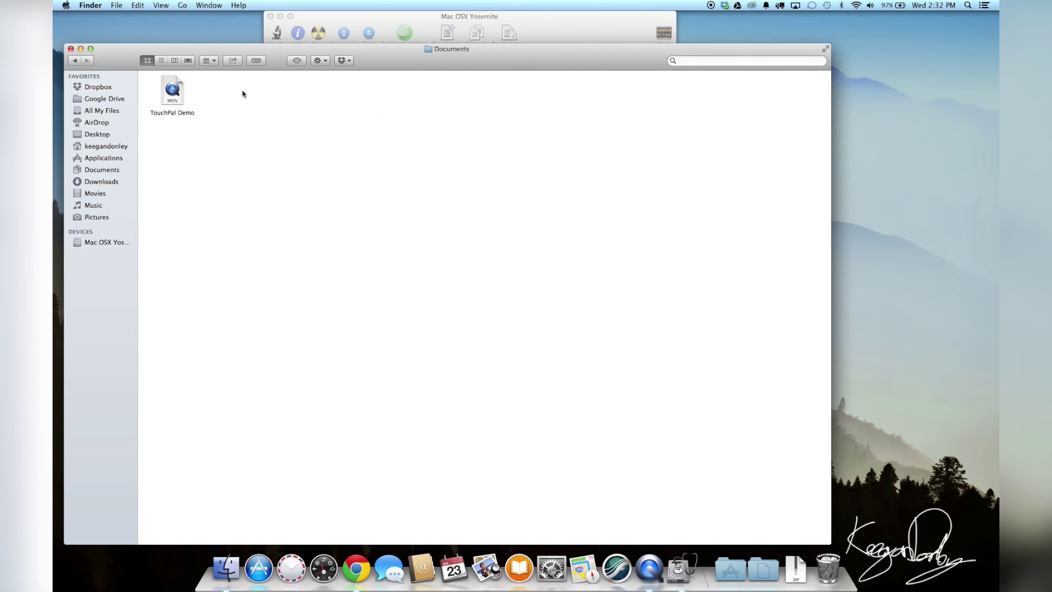
Step: Preview the TouchPal Demo video, skipping ahead, then return to the home folder
{"action": "left_click", "coordinate": [175, 83]}
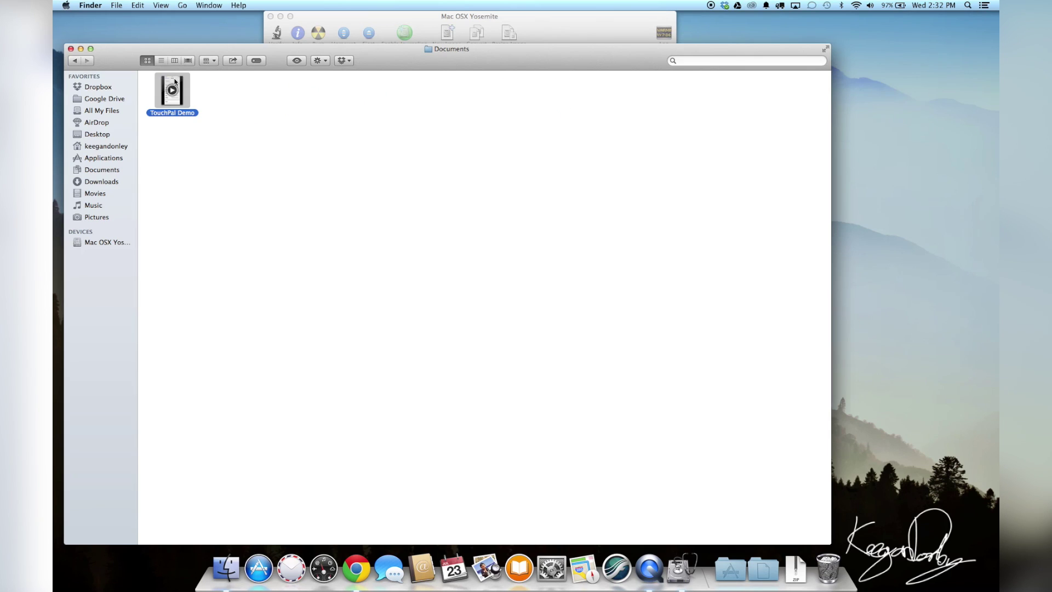
{"action": "key", "text": "space"}
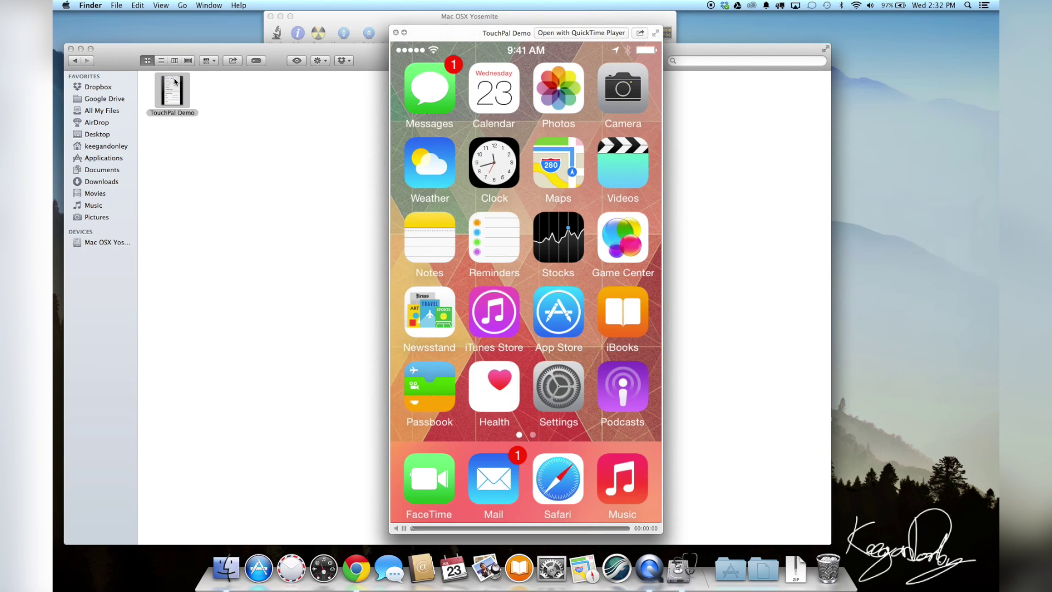
{"action": "left_click", "coordinate": [502, 528]}
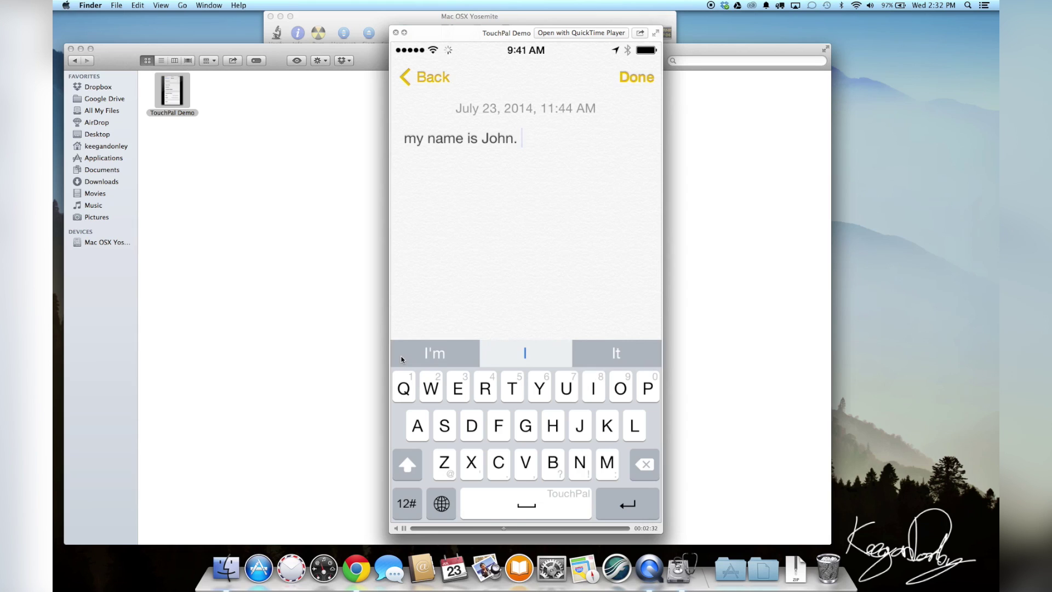
{"action": "key", "text": "space"}
{"action": "left_click", "coordinate": [277, 235]}
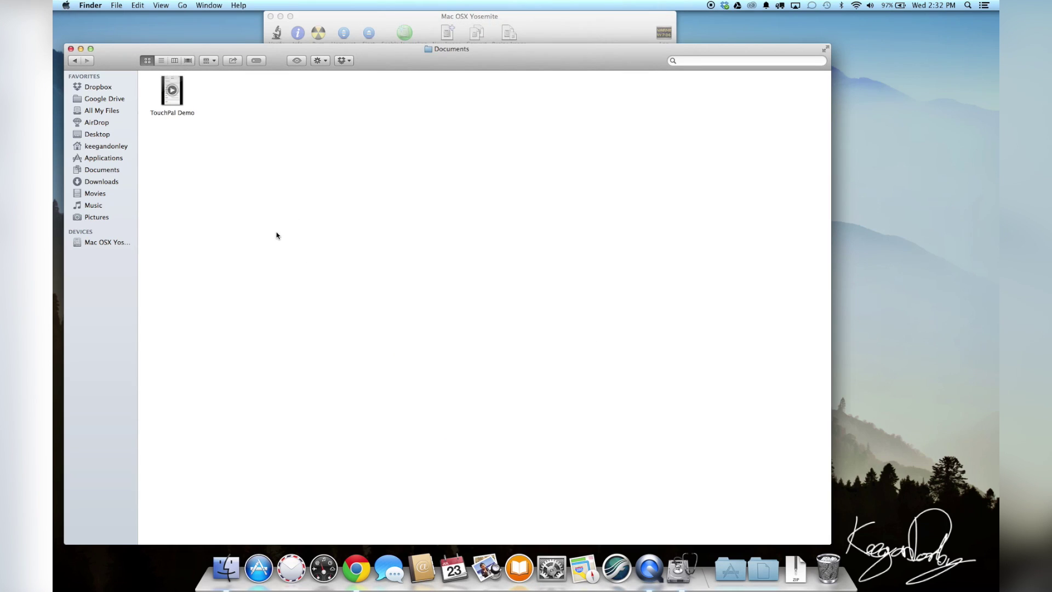
{"action": "left_click", "coordinate": [75, 61]}
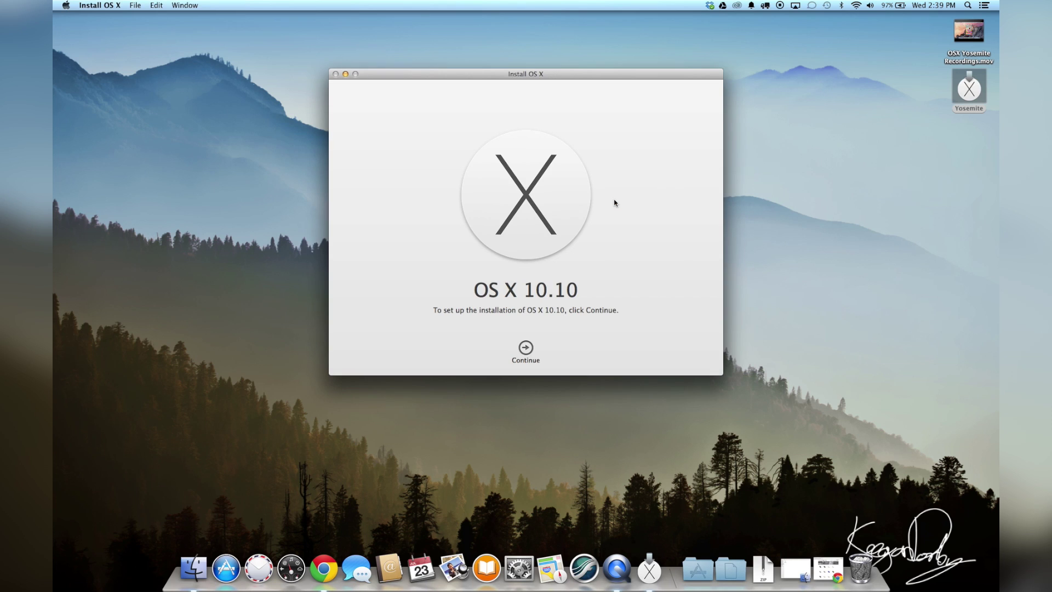
Step: Accept the OS X 10.10 licence and show all disks to pick the Yosemite install target
{"action": "left_click", "coordinate": [527, 349]}
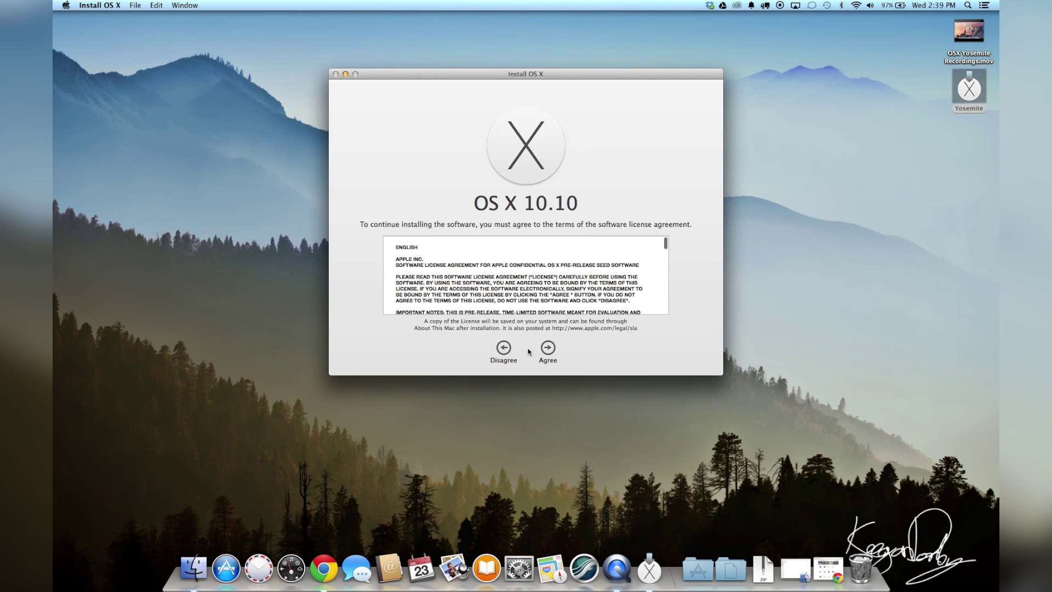
{"action": "left_click", "coordinate": [548, 349]}
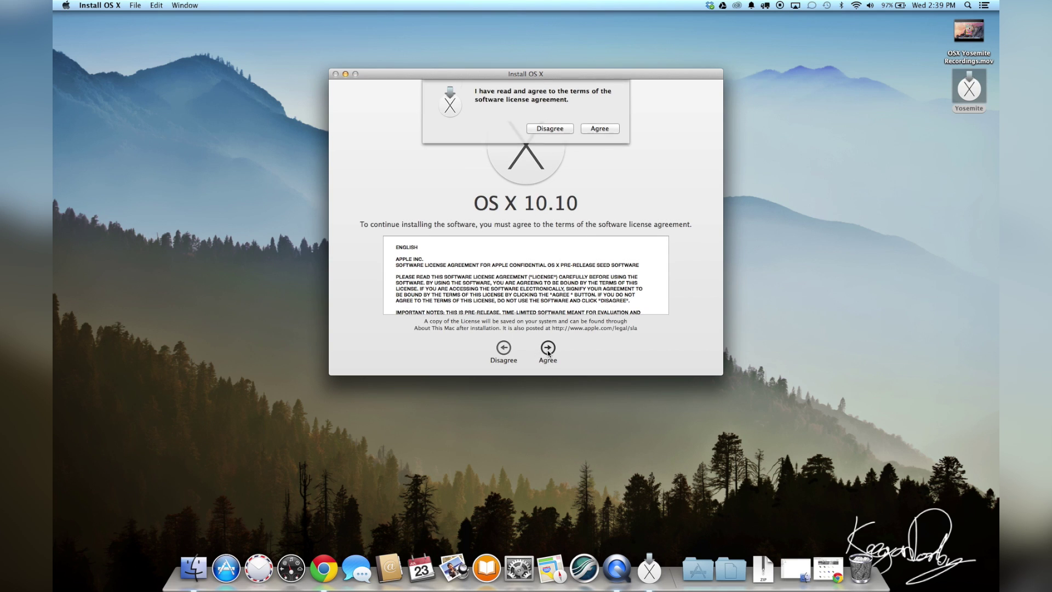
{"action": "left_click", "coordinate": [599, 130]}
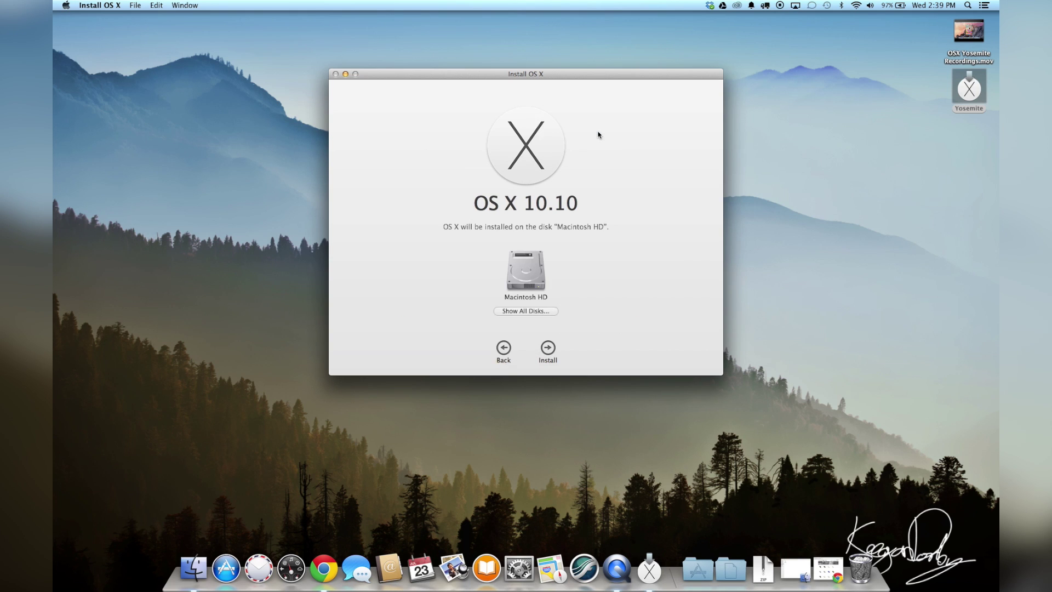
{"action": "left_click", "coordinate": [531, 313]}
{"action": "mouse_move", "coordinate": [573, 280]}
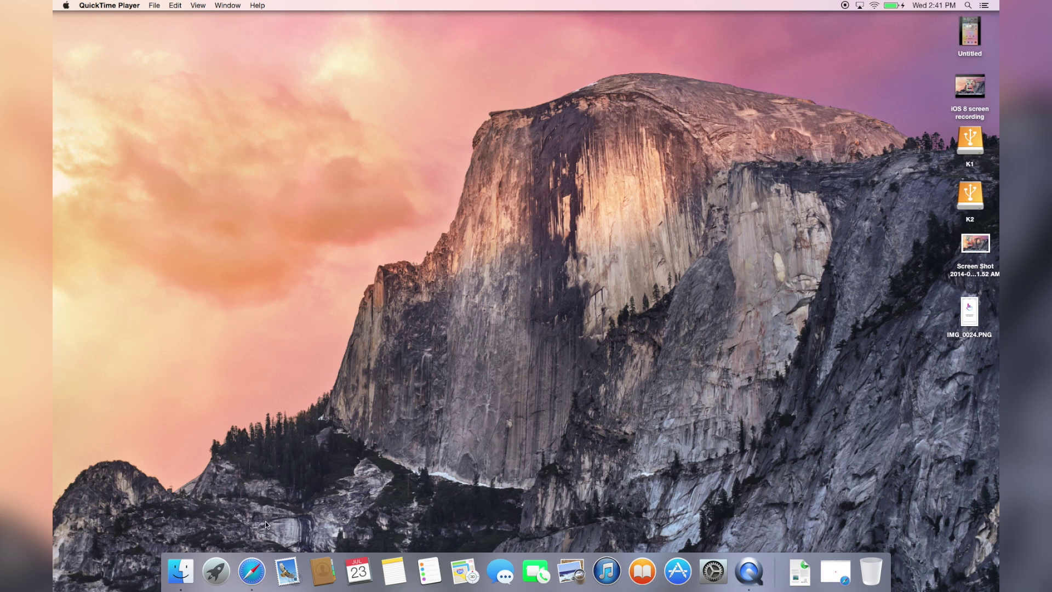
Step: Bring up Finder and browse the K1, K2 and Macintosh HD drives
{"action": "left_click", "coordinate": [179, 570]}
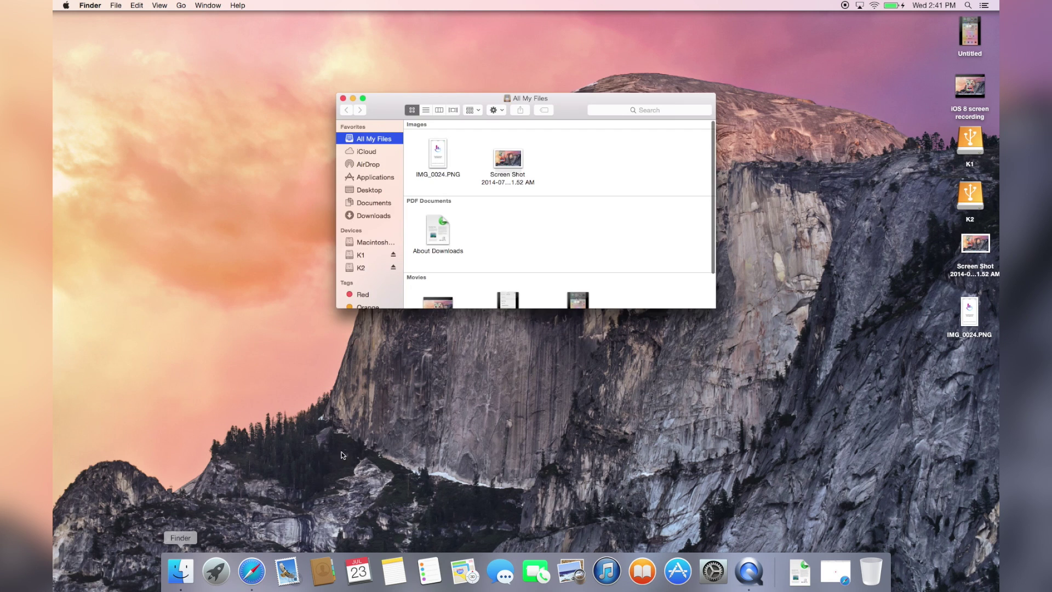
{"action": "left_click", "coordinate": [366, 256]}
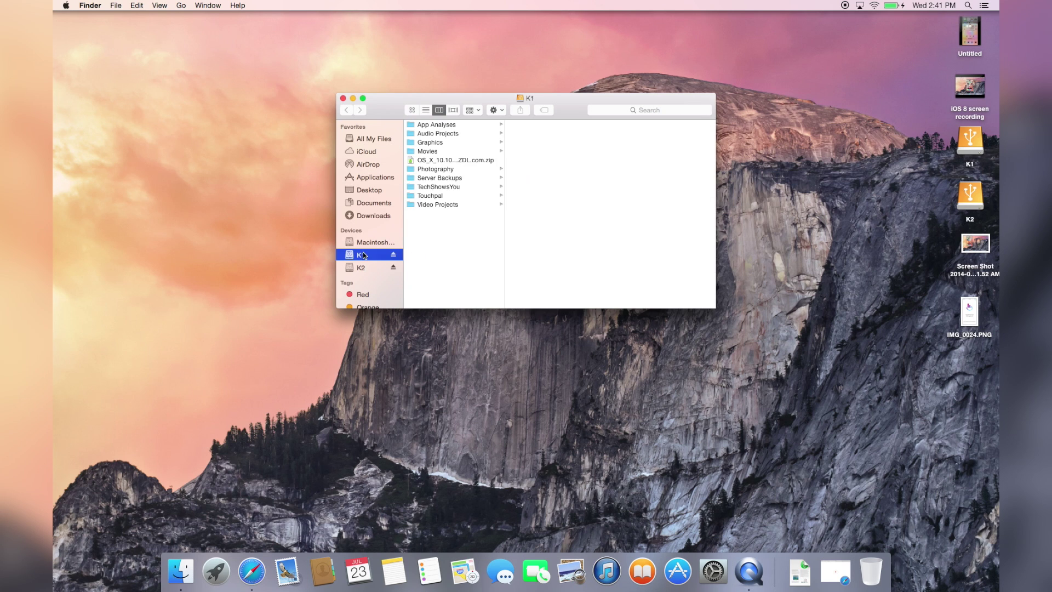
{"action": "left_click", "coordinate": [363, 268]}
{"action": "left_click", "coordinate": [379, 244]}
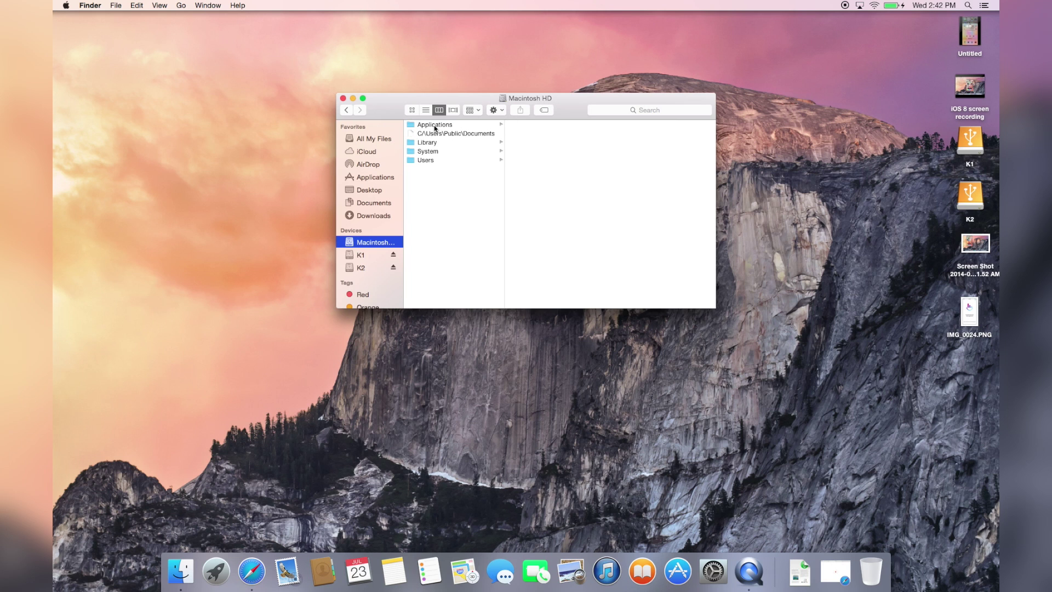
Step: Open the Applications folder and select Final Cut Pro
{"action": "double_click", "coordinate": [434, 125]}
{"action": "scroll", "coordinate": [616, 238], "scroll_direction": "down", "scroll_amount": 1}
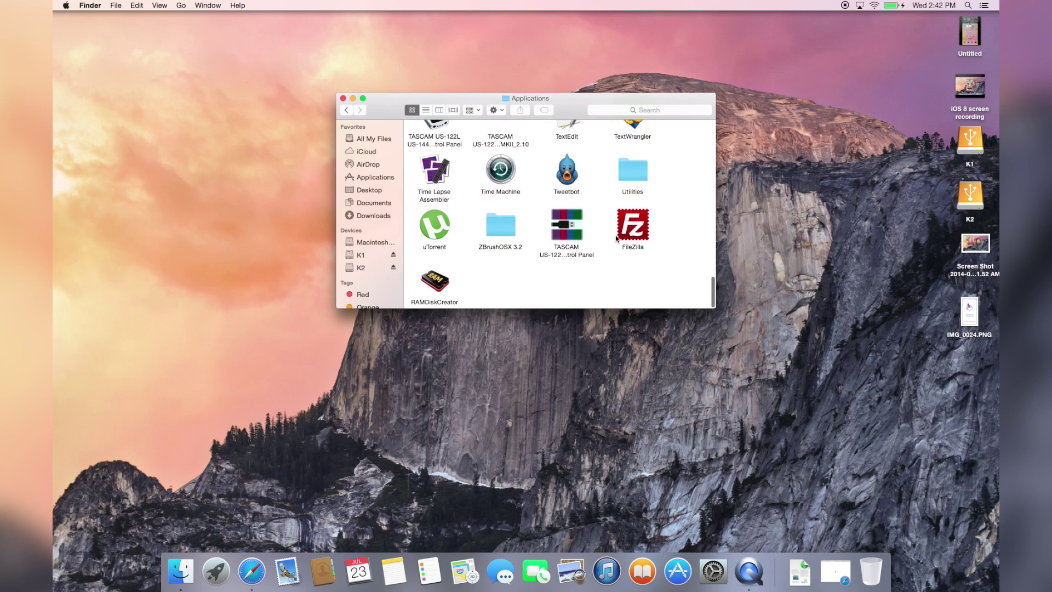
{"action": "scroll", "coordinate": [602, 219], "scroll_direction": "up", "scroll_amount": 4}
{"action": "scroll", "coordinate": [585, 198], "scroll_direction": "down", "scroll_amount": 4}
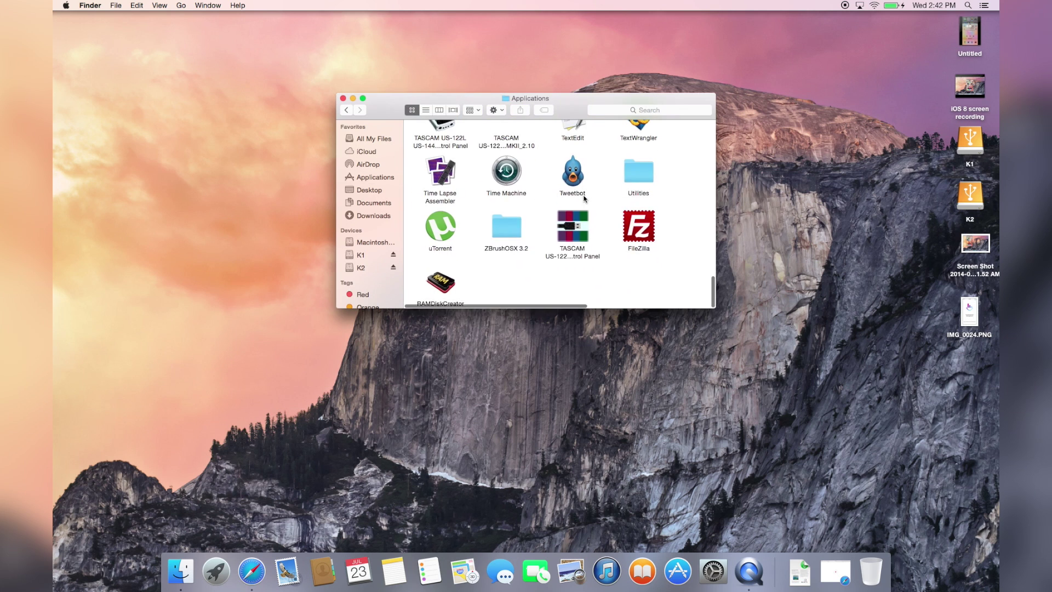
{"action": "scroll", "coordinate": [585, 199], "scroll_direction": "up", "scroll_amount": 10}
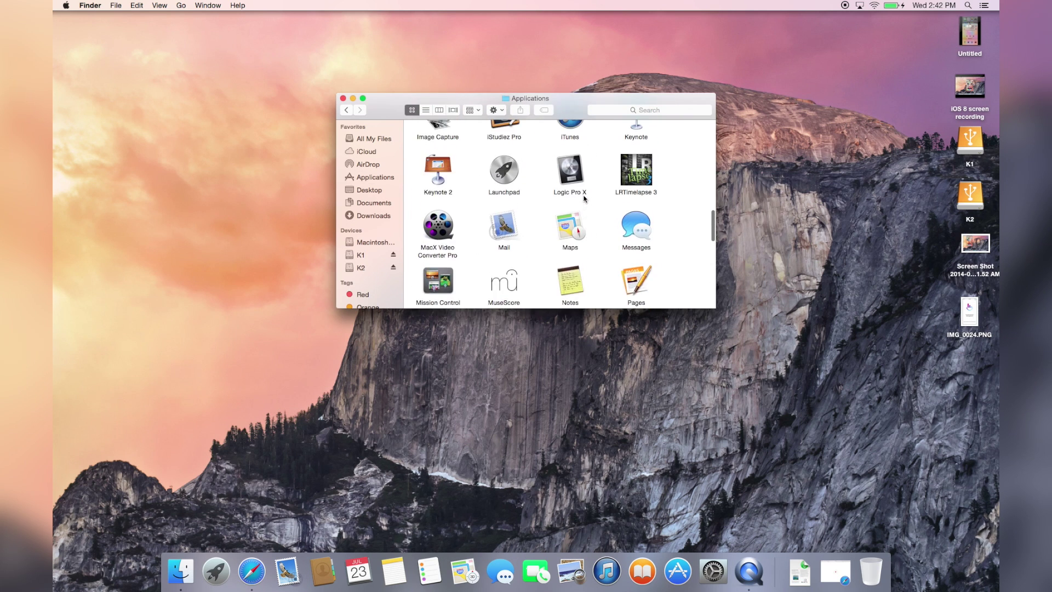
{"action": "scroll", "coordinate": [585, 198], "scroll_direction": "up", "scroll_amount": 7}
{"action": "left_click", "coordinate": [569, 206]}
Step: Launch Final Cut Pro, let its empty Untitled library load, then quit it
{"action": "double_click", "coordinate": [570, 205]}
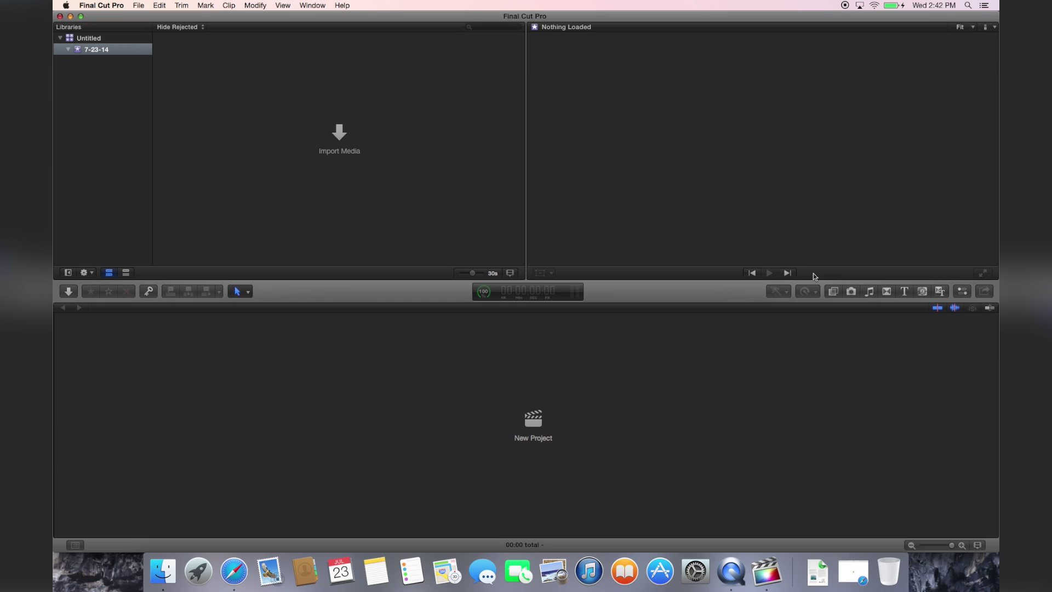
{"action": "left_click", "coordinate": [108, 6]}
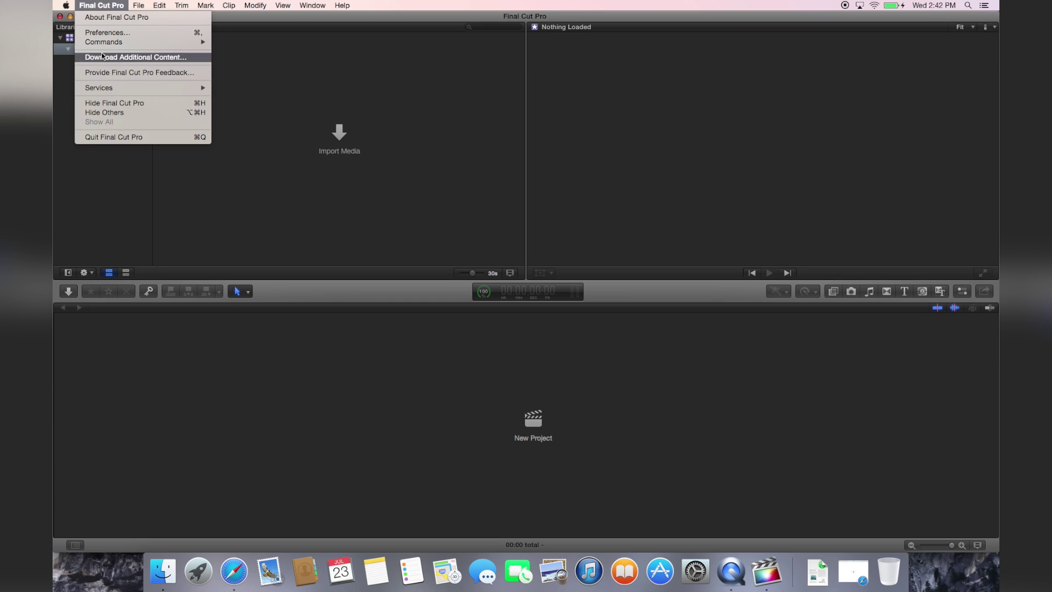
{"action": "left_click", "coordinate": [131, 141]}
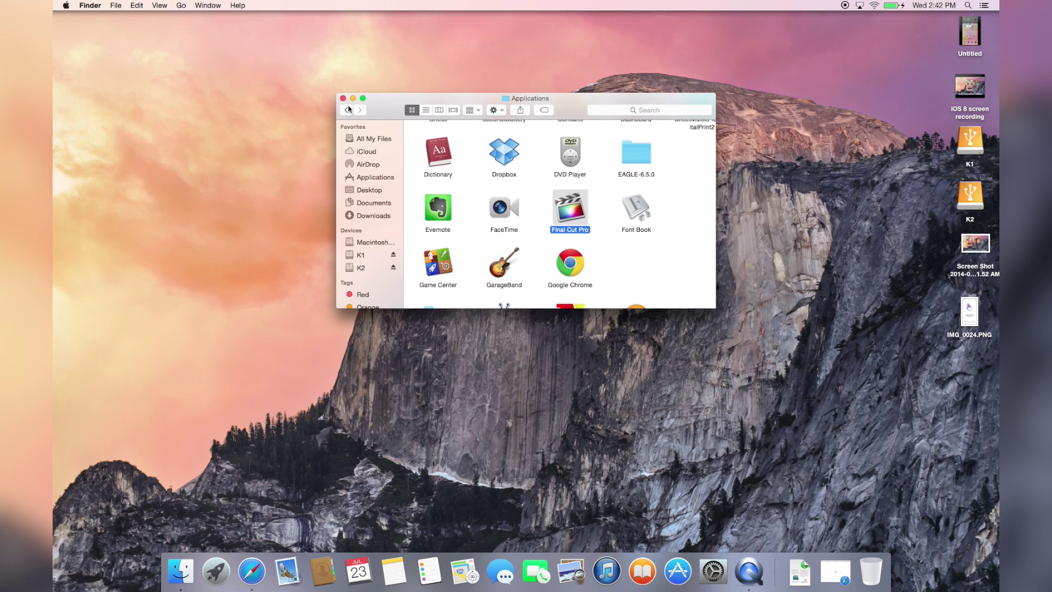
Step: Place Applications top-left with System Preferences up-right beside it, then check battery status
{"action": "left_click_drag", "start_coordinate": [396, 116], "coordinate": [131, 44]}
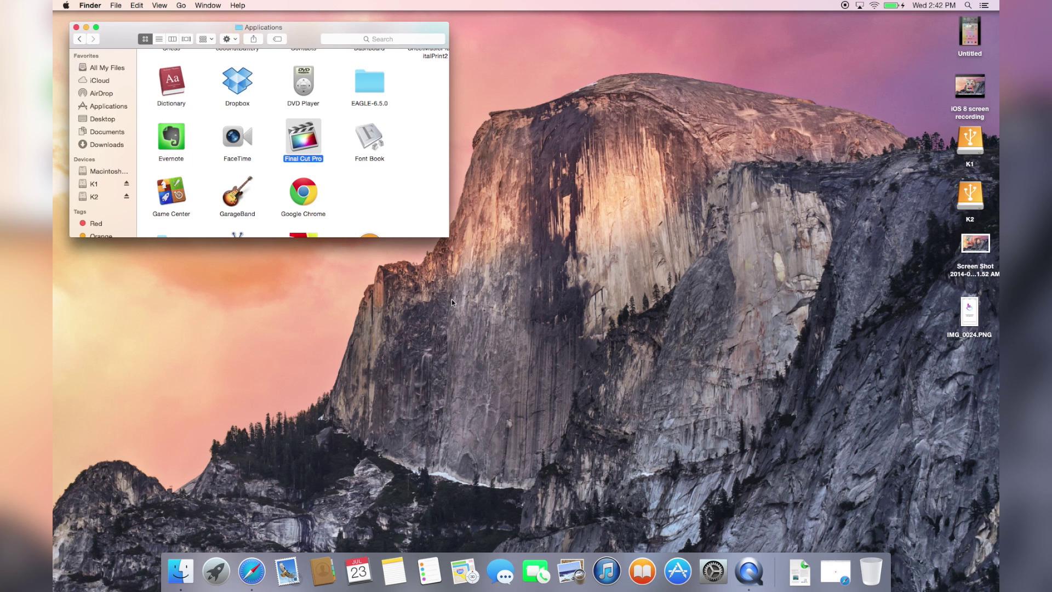
{"action": "left_click", "coordinate": [720, 578]}
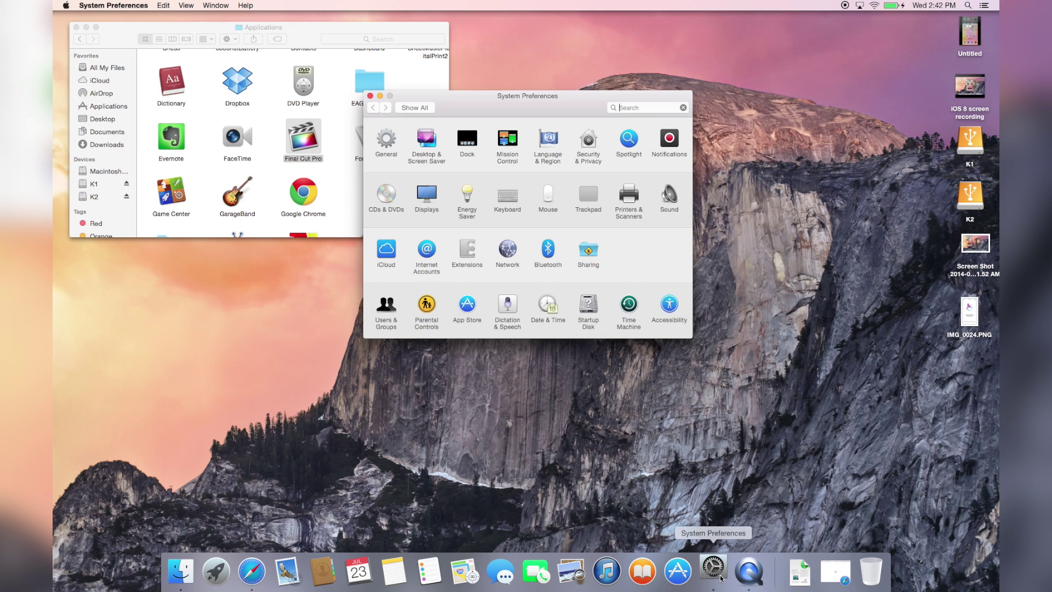
{"action": "left_click_drag", "start_coordinate": [482, 102], "coordinate": [580, 34]}
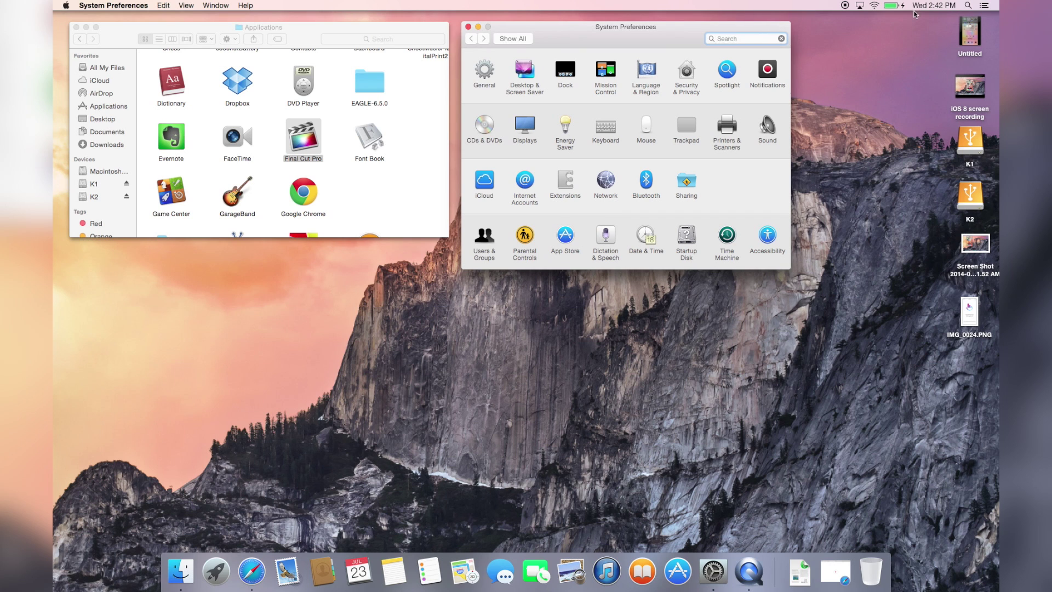
{"action": "left_click", "coordinate": [897, 5]}
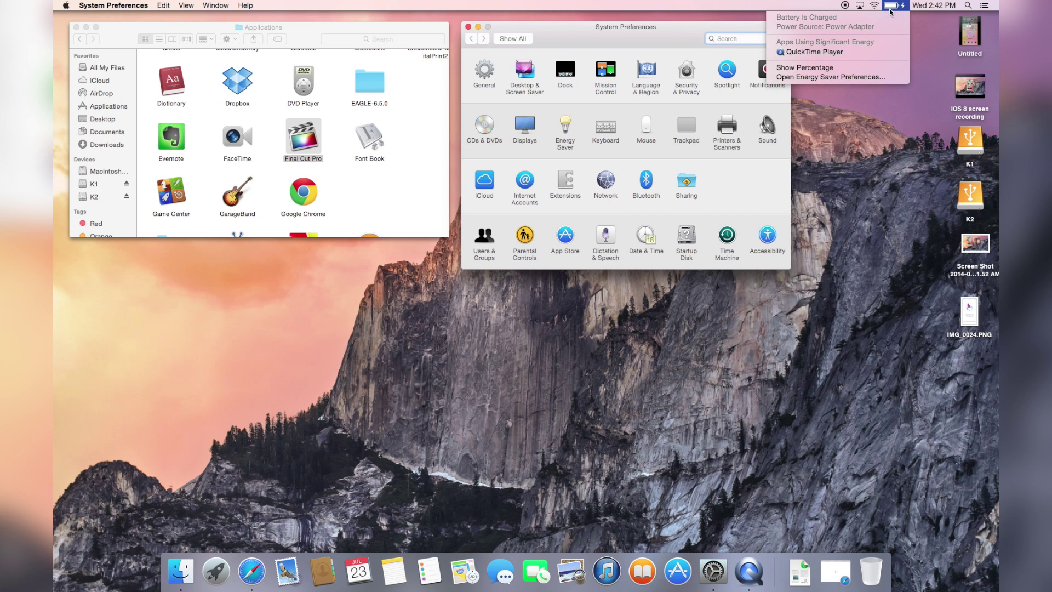
{"action": "left_click", "coordinate": [986, 4]}
{"action": "left_click", "coordinate": [986, 5]}
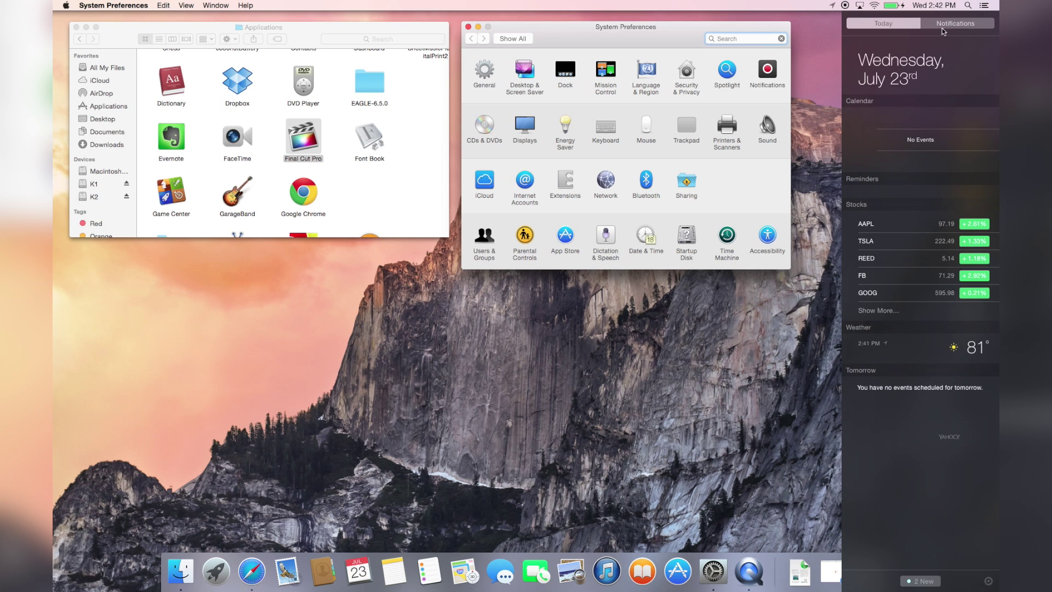
{"action": "left_click", "coordinate": [925, 24]}
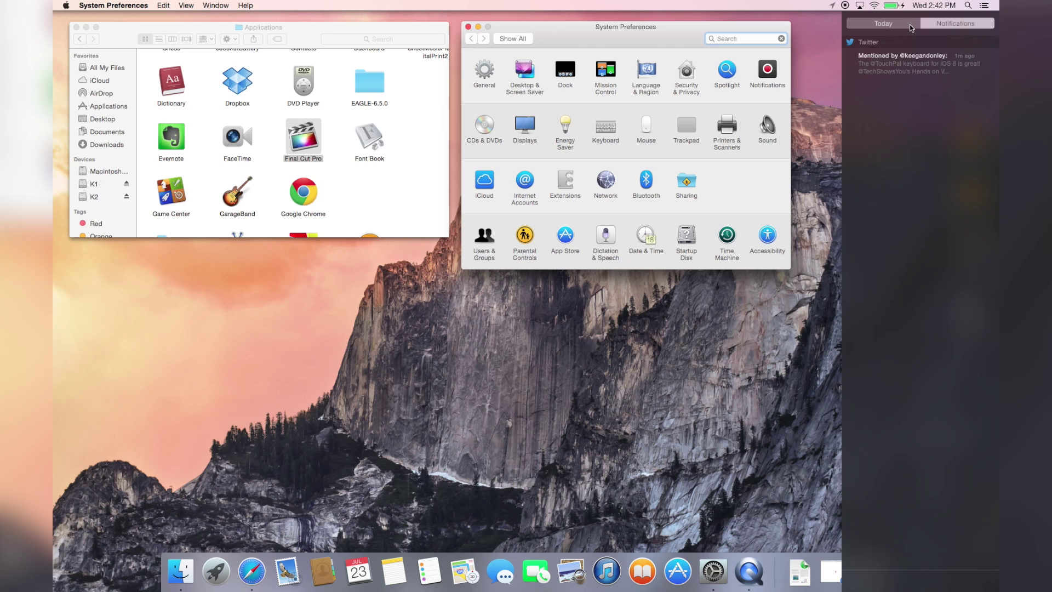
{"action": "left_click", "coordinate": [910, 25]}
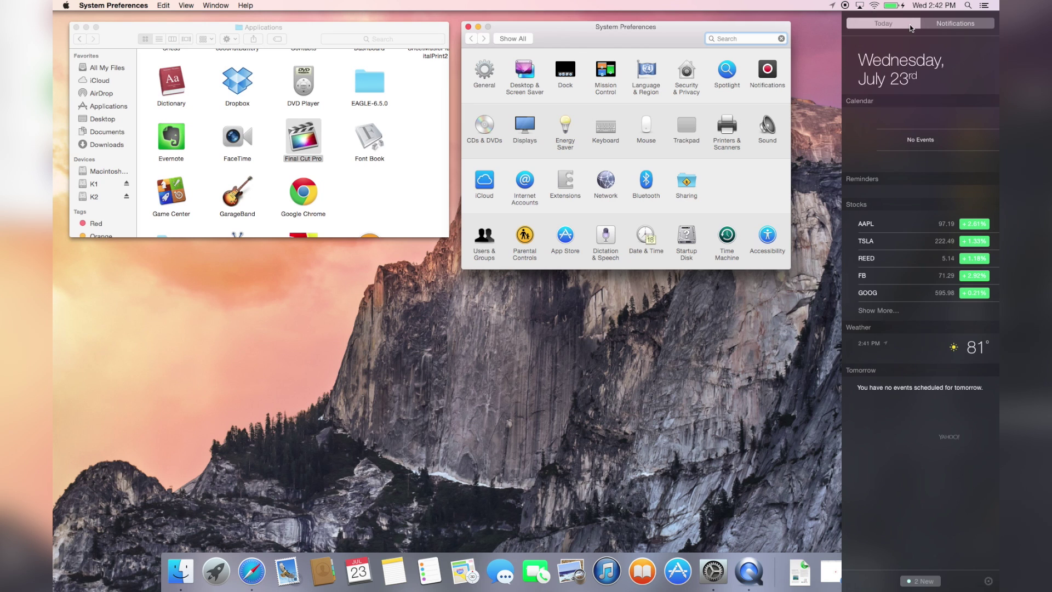
{"action": "left_click", "coordinate": [921, 582]}
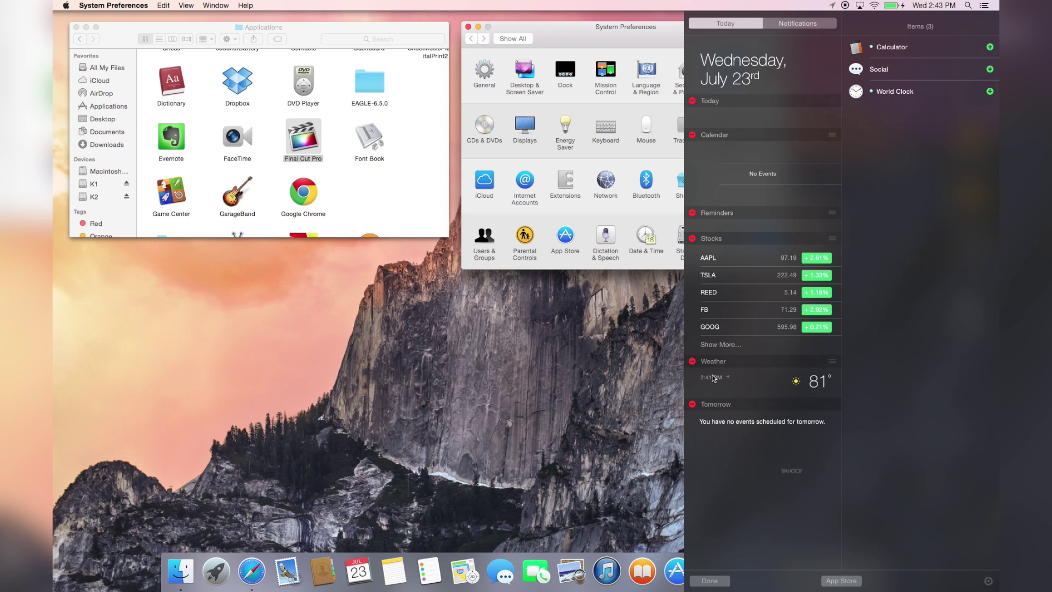
{"action": "left_click", "coordinate": [646, 390]}
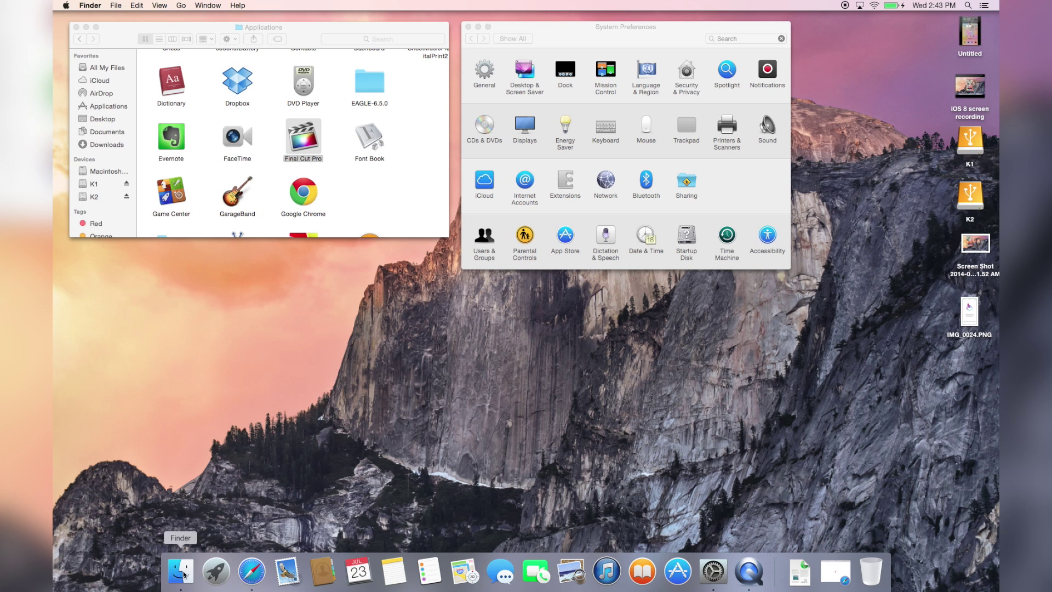
{"action": "left_click", "coordinate": [216, 577]}
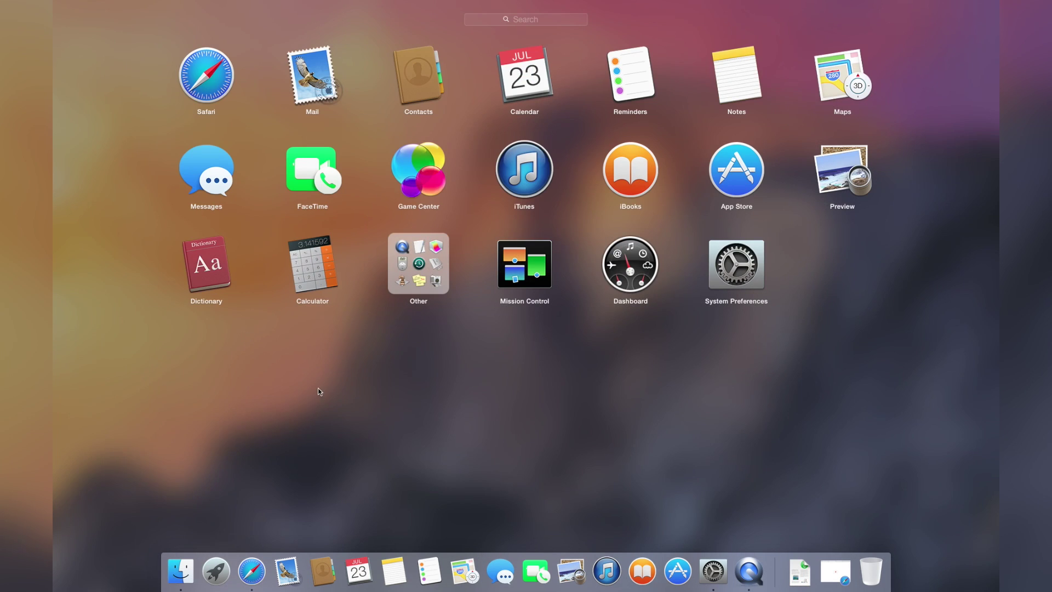
{"action": "left_click", "coordinate": [430, 271]}
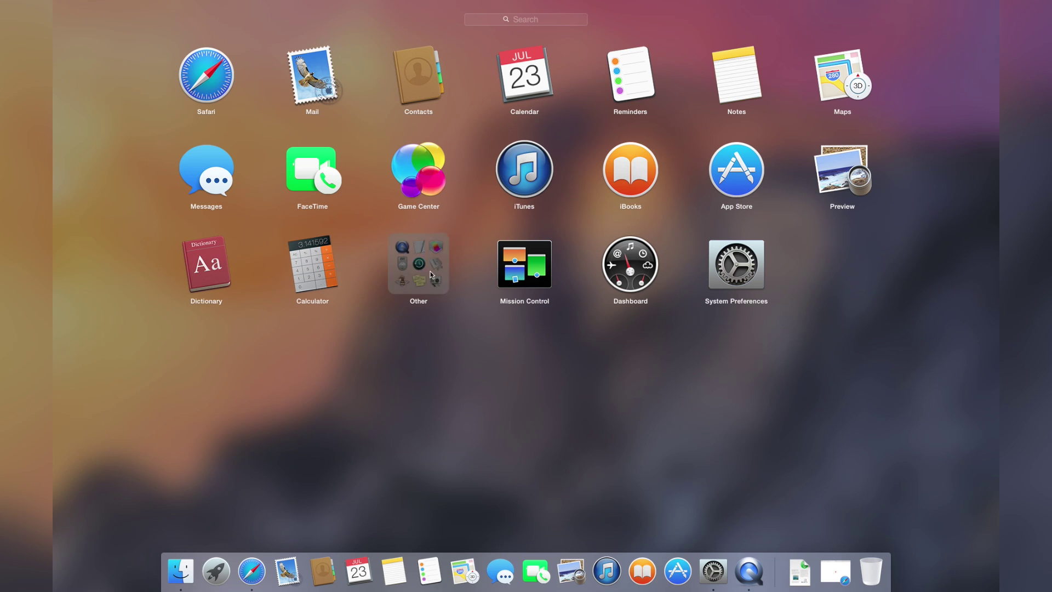
{"action": "left_click", "coordinate": [614, 44]}
{"action": "left_click", "coordinate": [419, 272]}
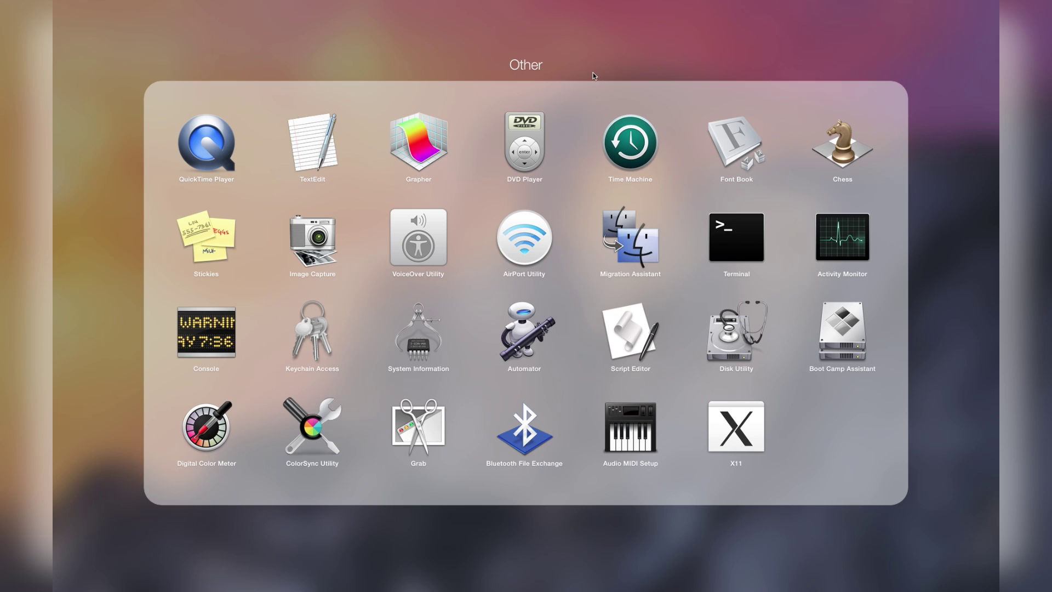
{"action": "left_click", "coordinate": [578, 75]}
{"action": "left_click", "coordinate": [568, 145]}
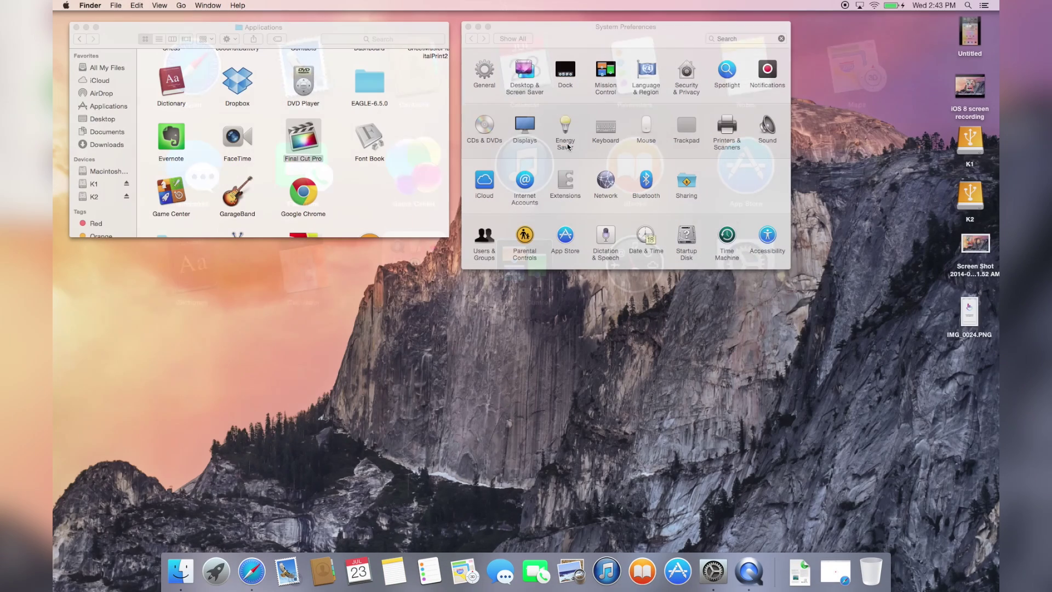